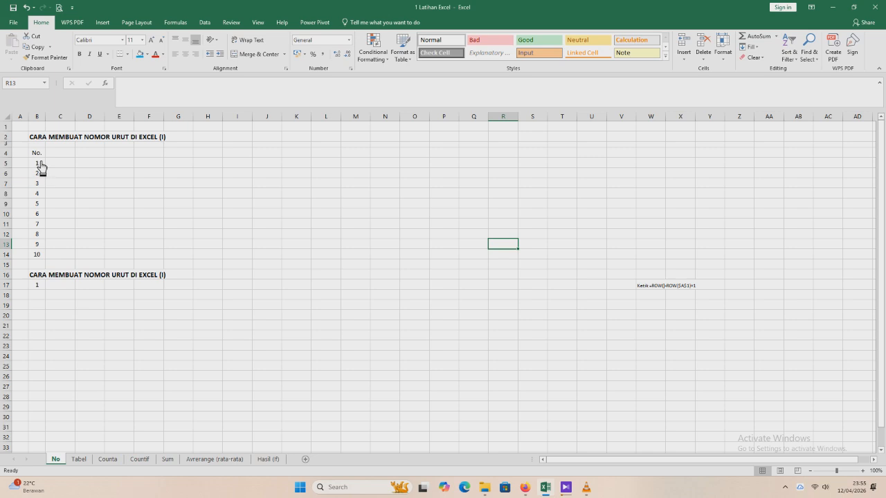
Clear the existing numbers from B5:B14 under the No. header
left_click_drag(39, 164, 43, 261)
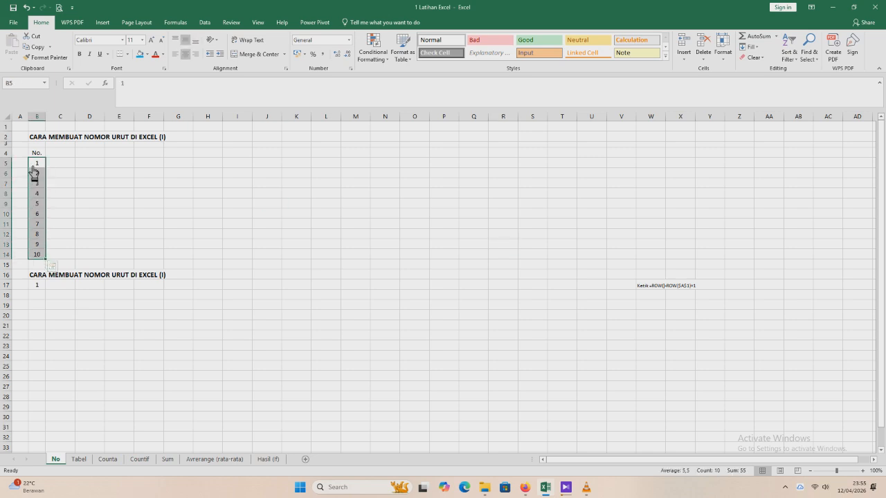
key("Delete")
left_click(321, 225)
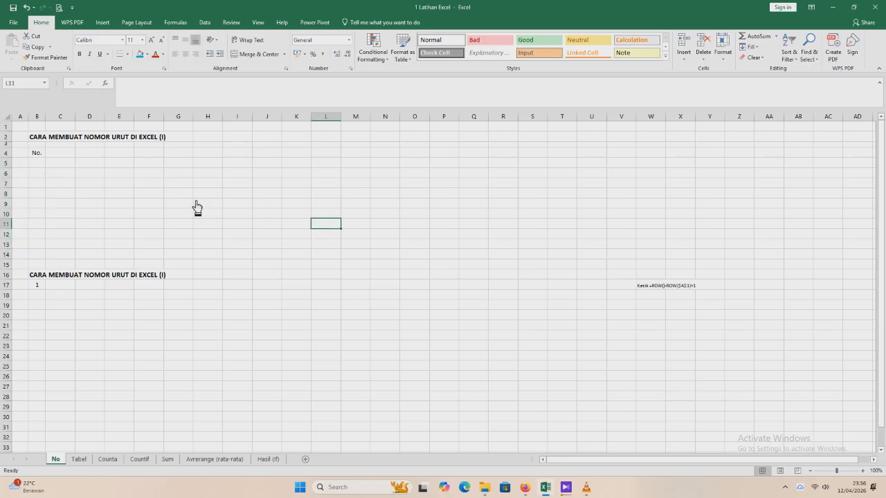
Enter 1, 2 and 3 in B5:B7 and extend the number sequence down to 10 in B14
left_click(38, 166)
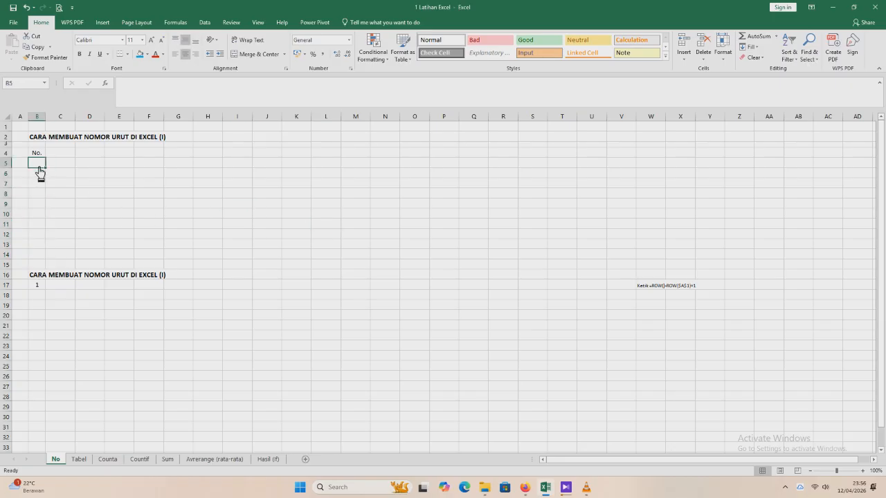
type("1")
key("Return")
type("2")
key("Return")
type("3")
key("Return")
left_click(39, 167)
left_click_drag(38, 169, 50, 268)
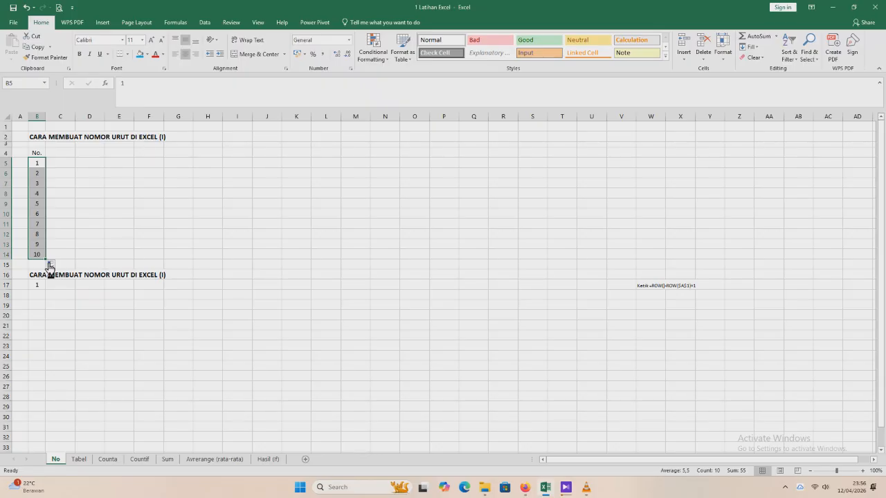
Fill a linear series down the column from the 1 in B17, with step value 1 and stop value 10
left_click(43, 287)
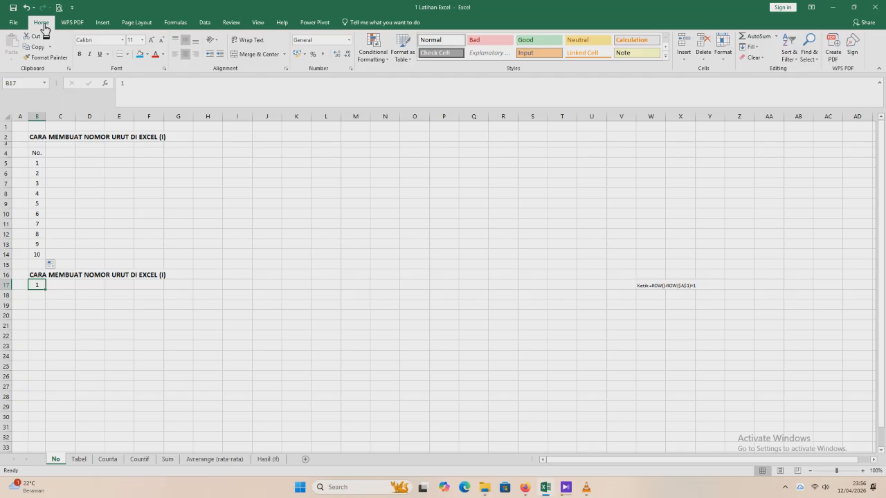
left_click(757, 47)
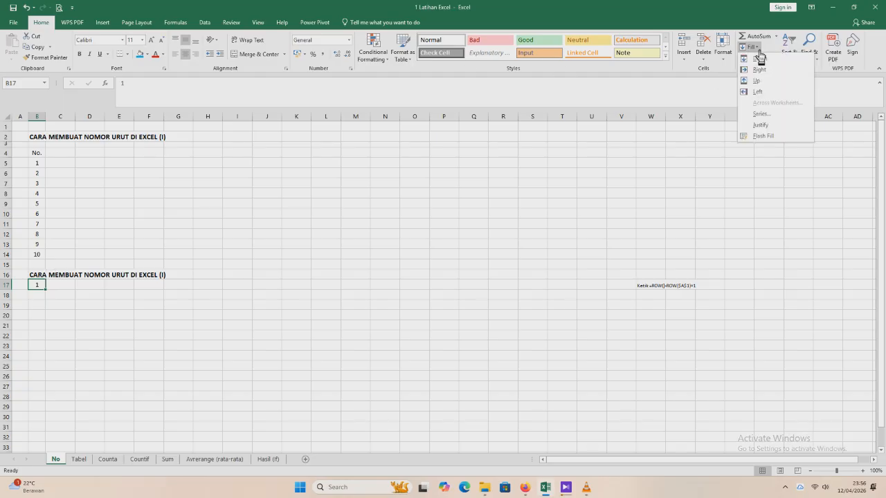
left_click(764, 114)
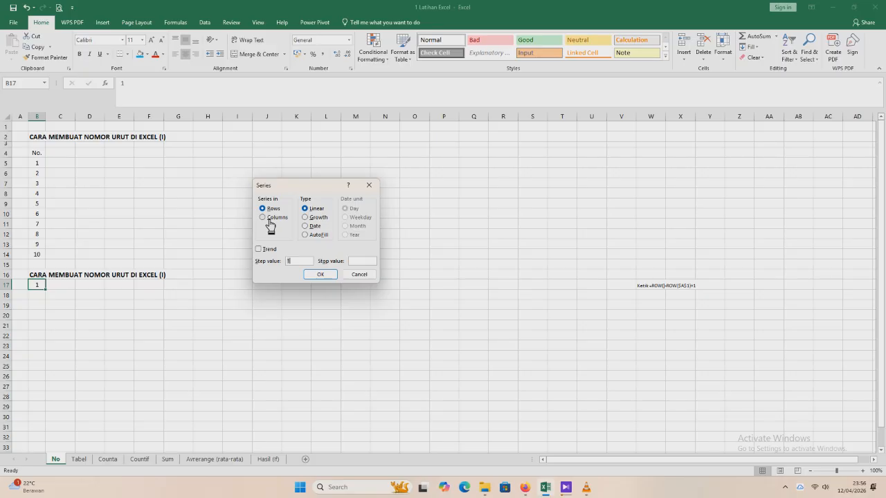
left_click(270, 218)
left_click(354, 262)
left_click(299, 264)
key("Return")
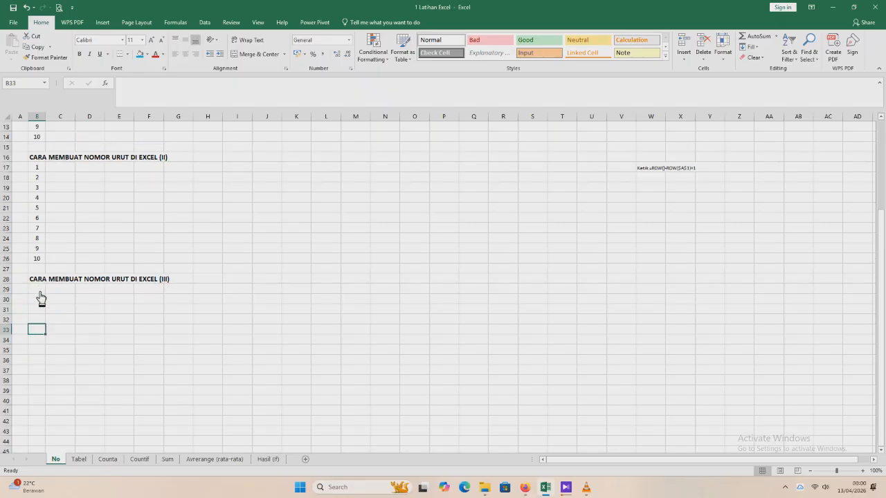
Enter 1 in B29 as the starting number of the third list
left_click(40, 290)
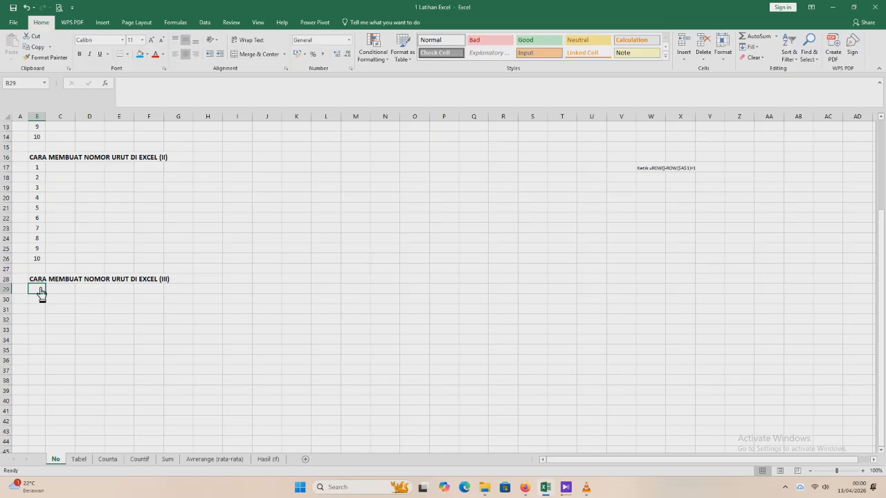
type("1")
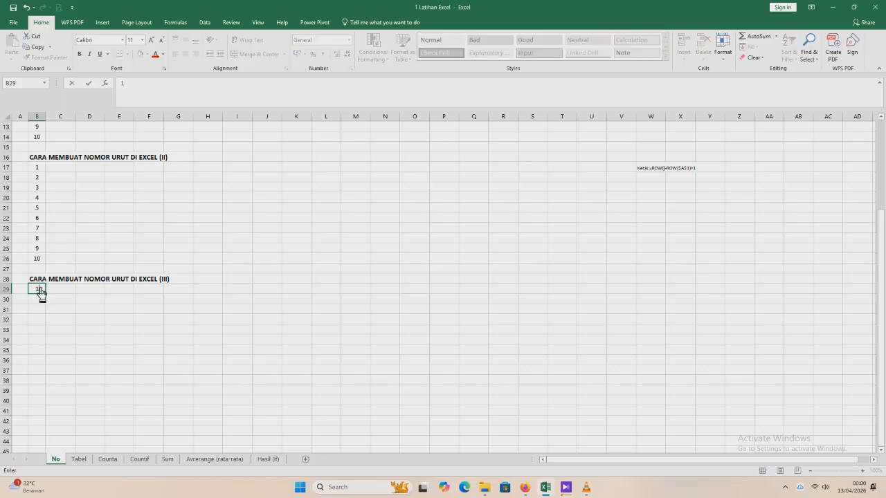
key("Return")
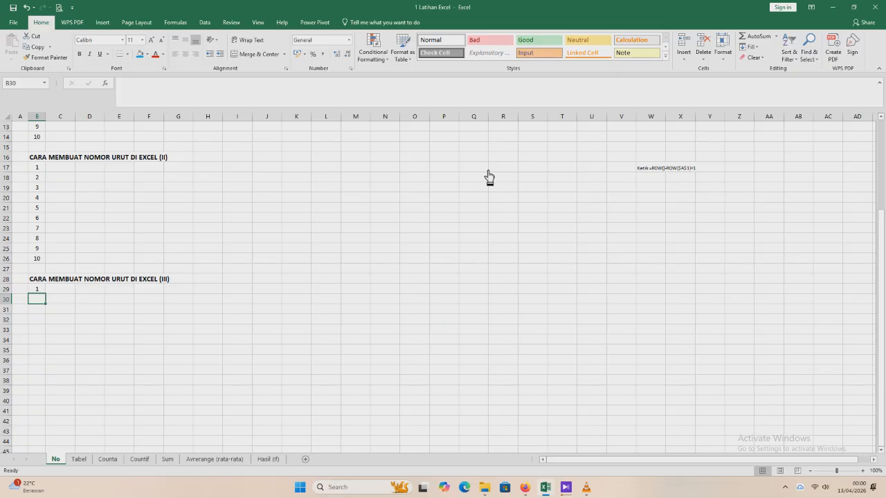
Enter the formula =ROW()-ROW(B29)+1 in B30
type("=")
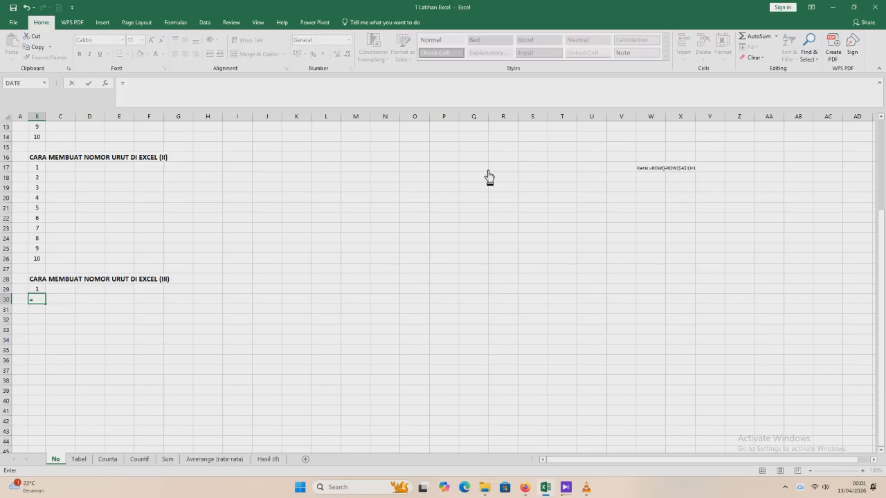
type("row")
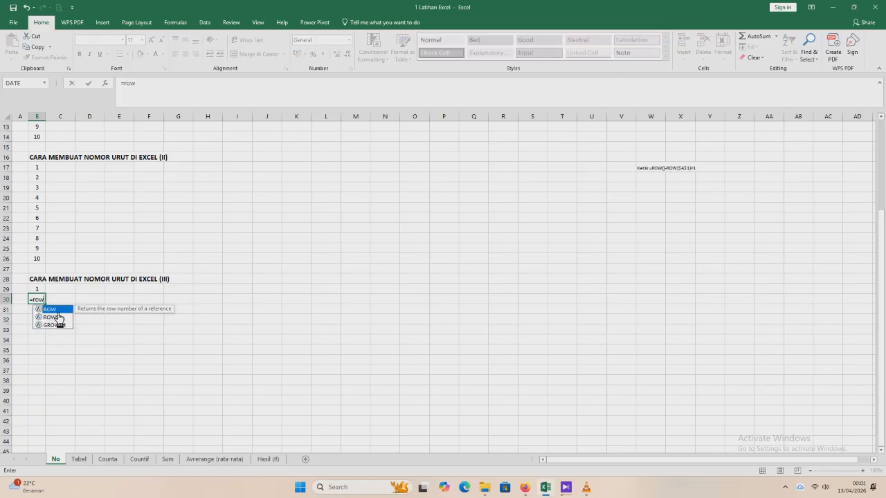
key("Tab")
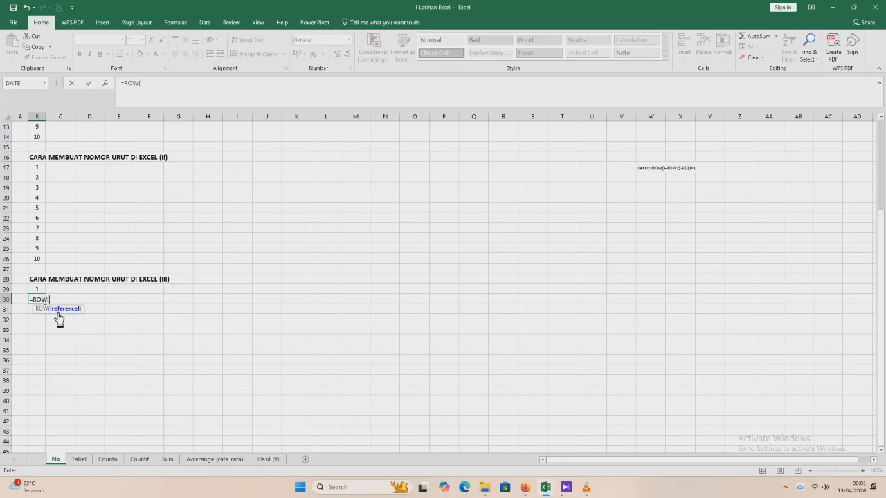
type(")-ro")
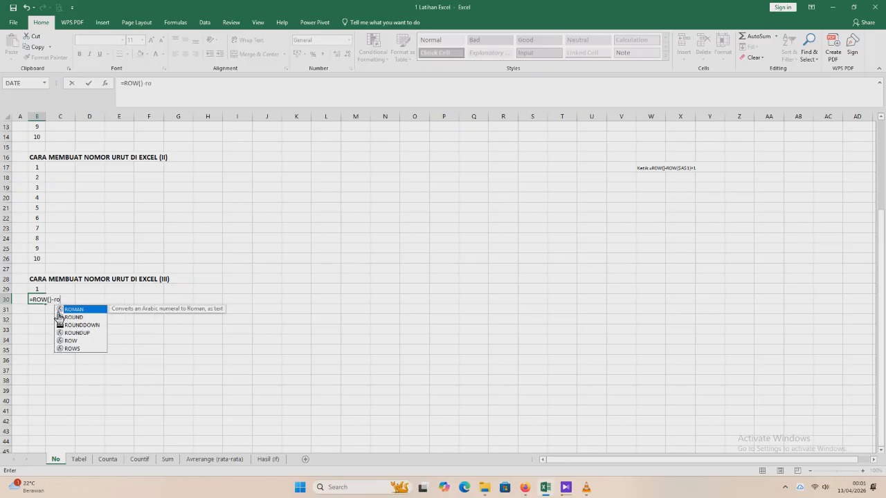
double_click(67, 340)
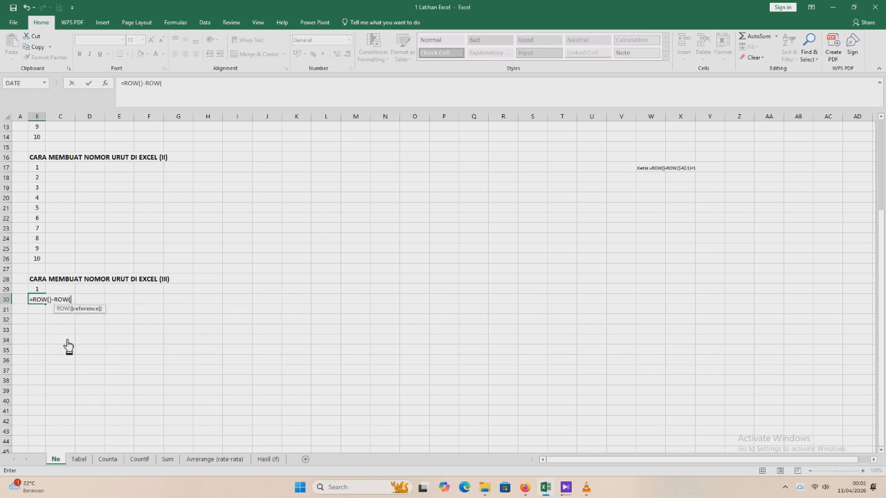
left_click(40, 290)
type(")+1")
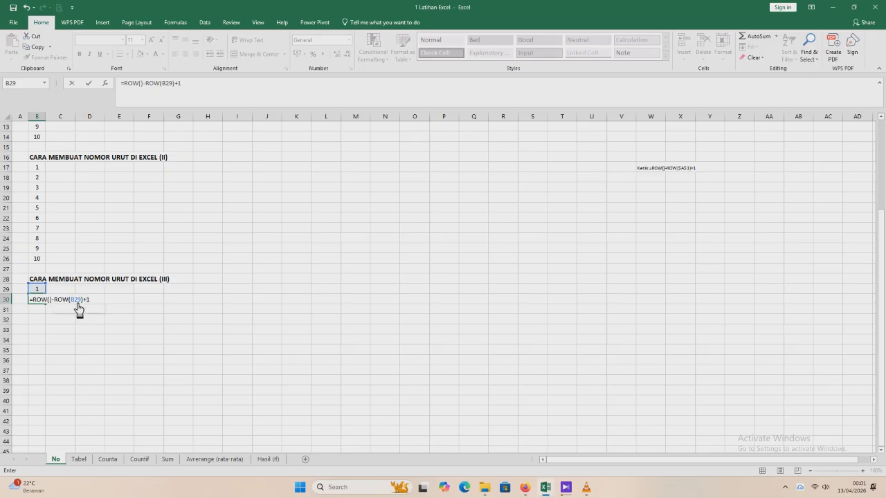
left_click(78, 305)
key("Tab")
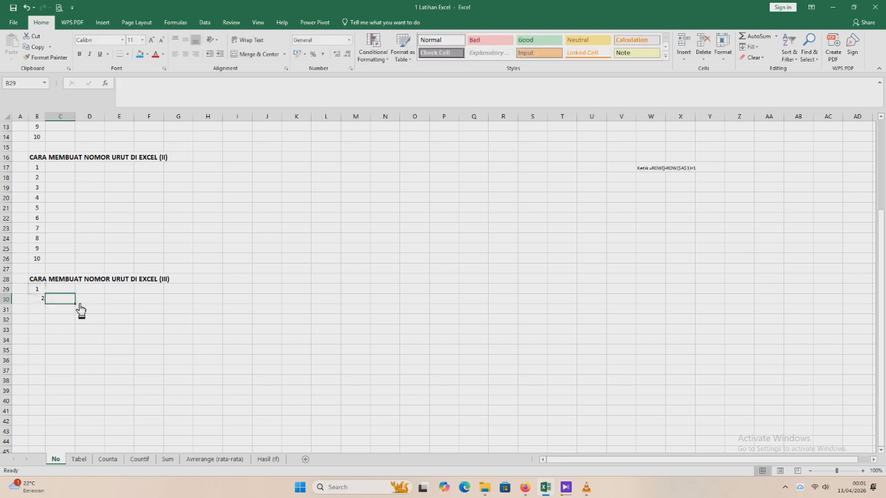
Make the B29 reference in B30's formula absolute, giving =ROW()-ROW($B$29)+1
left_click(43, 303)
left_click(169, 87)
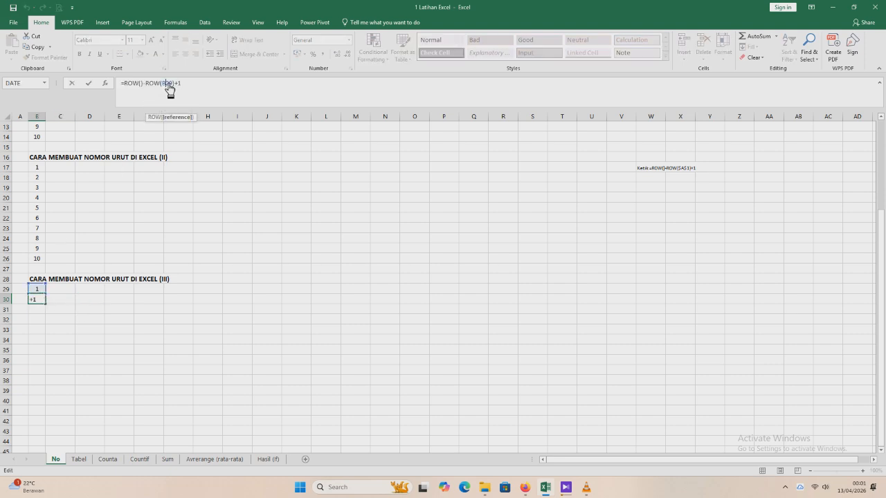
key("F4")
key("Return")
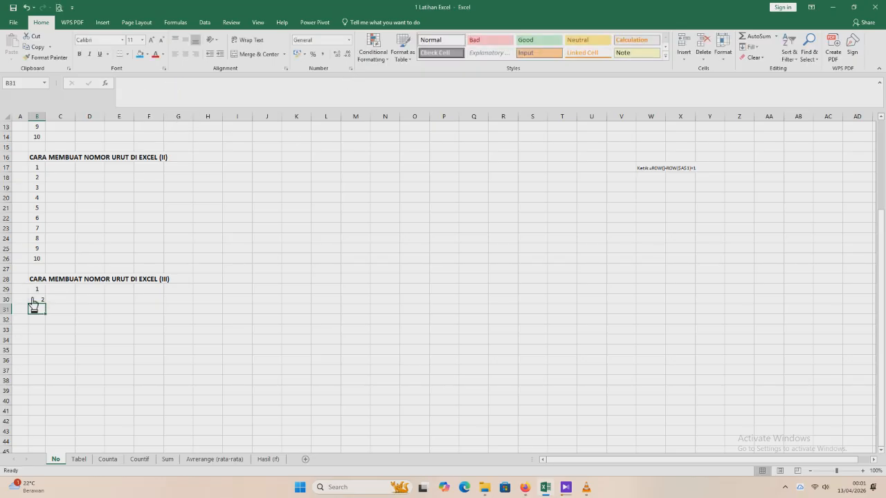
Fill the B30 formula down to B44 and clear the last cell, B44, so the list ends at 15
left_click(39, 303)
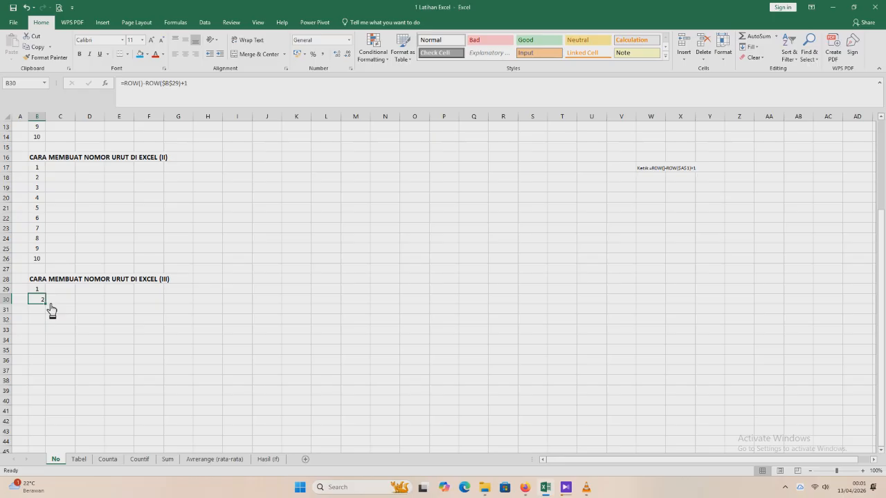
left_click_drag(51, 305, 54, 450)
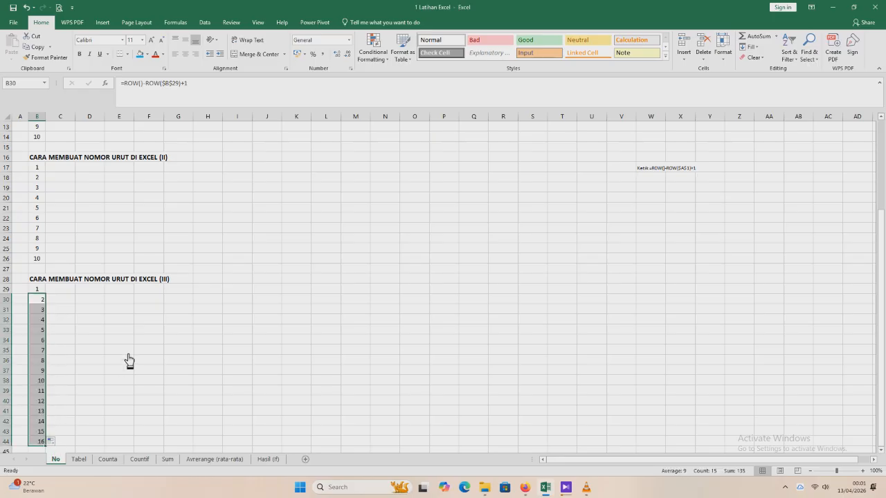
left_click(39, 444)
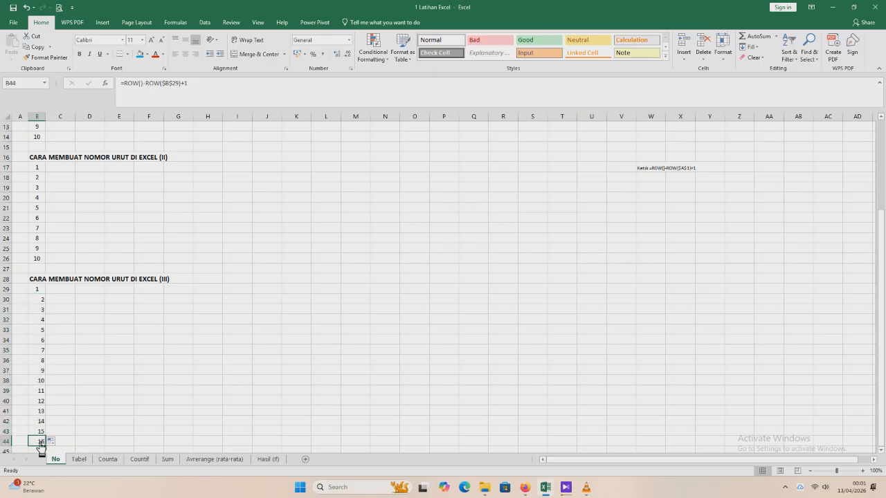
key("Delete")
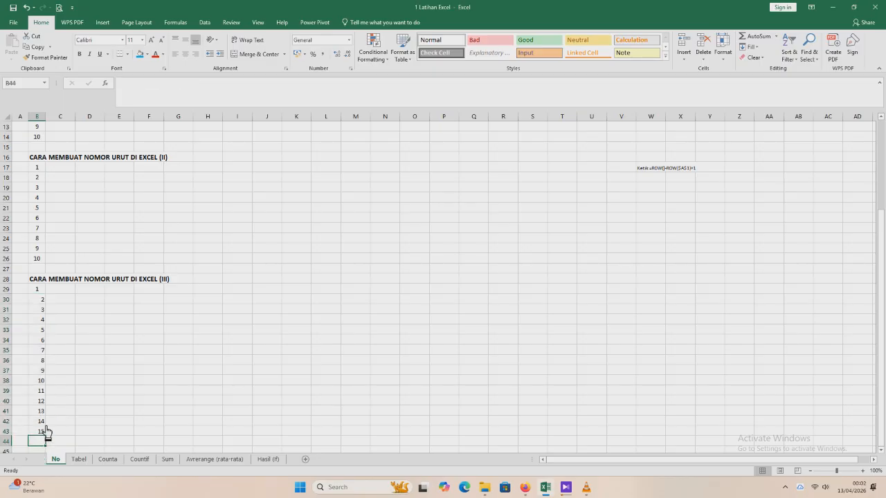
Center the numbers in B30:B43 horizontally
left_click_drag(39, 299, 39, 433)
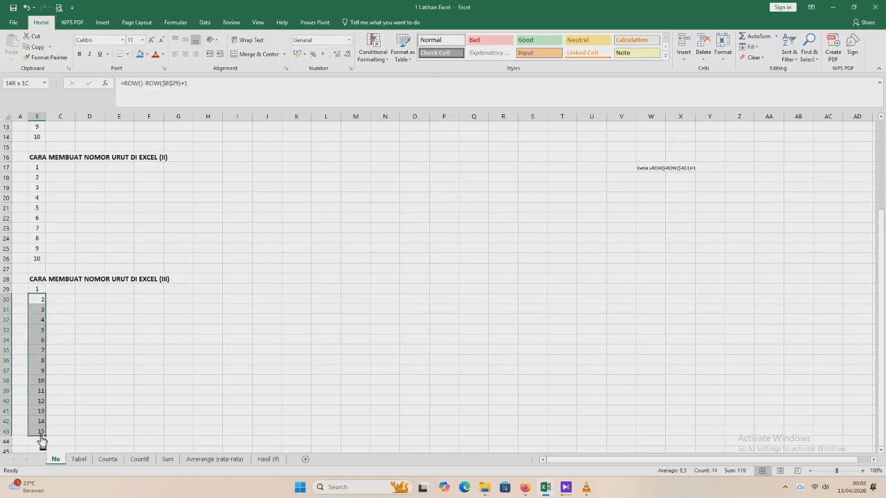
left_click(185, 54)
left_click(91, 392)
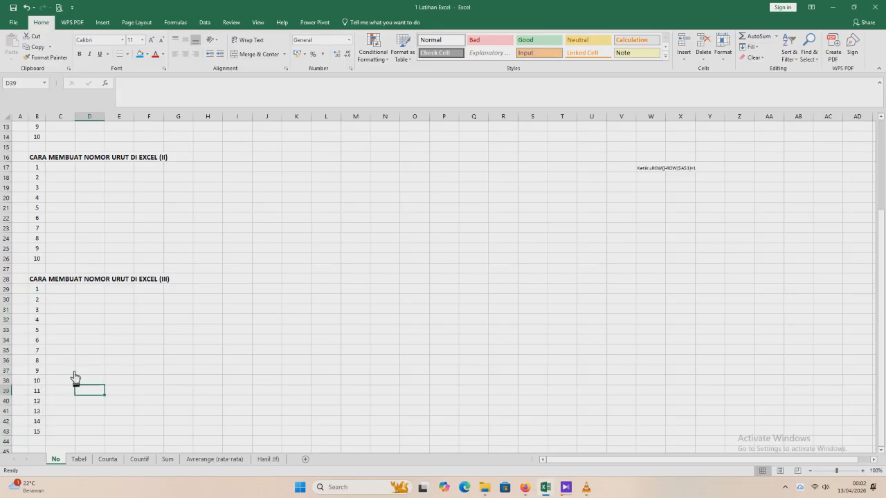
Delete rows 35 to 41 from the third numbered list
left_click(13, 352)
left_click_drag(12, 357, 11, 416)
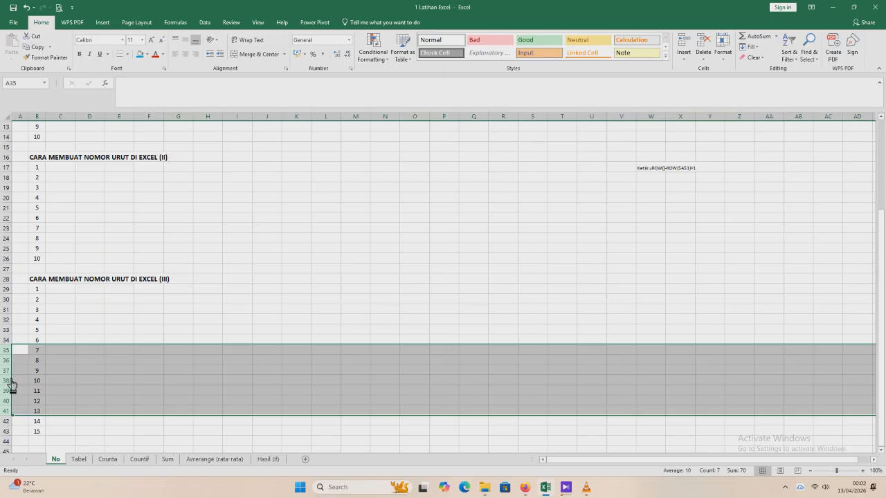
right_click(13, 384)
left_click(28, 314)
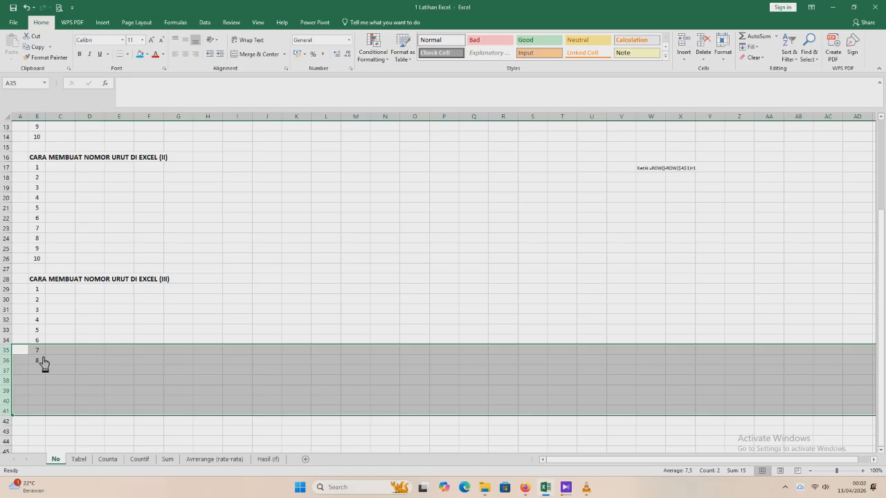
Delete rows 22 to 25 from the second numbered list and undo that deletion
left_click(10, 226)
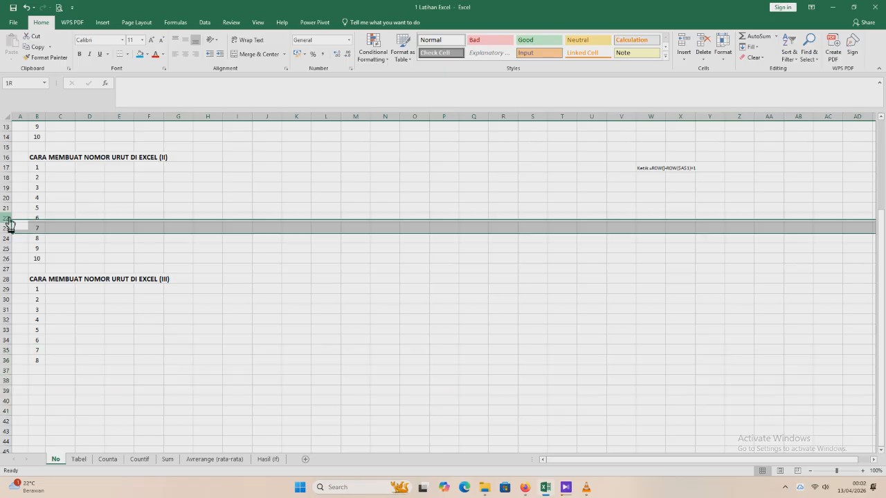
left_click_drag(9, 220, 10, 248)
right_click(8, 240)
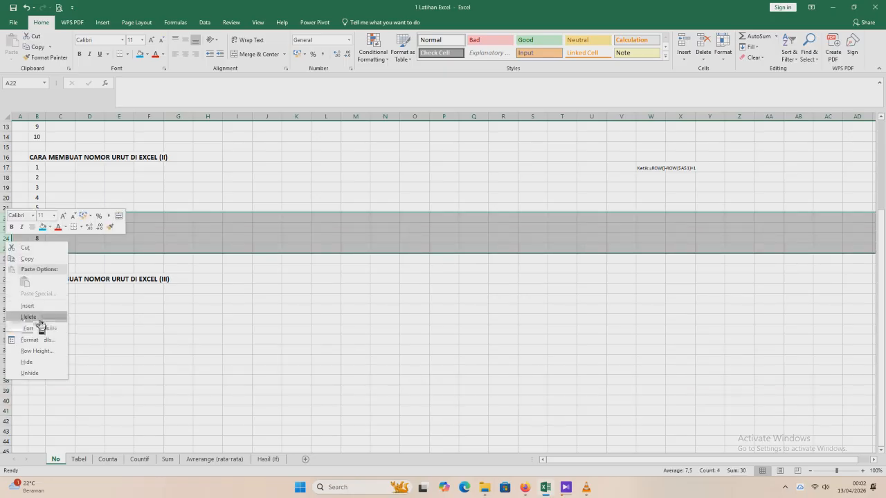
left_click(29, 317)
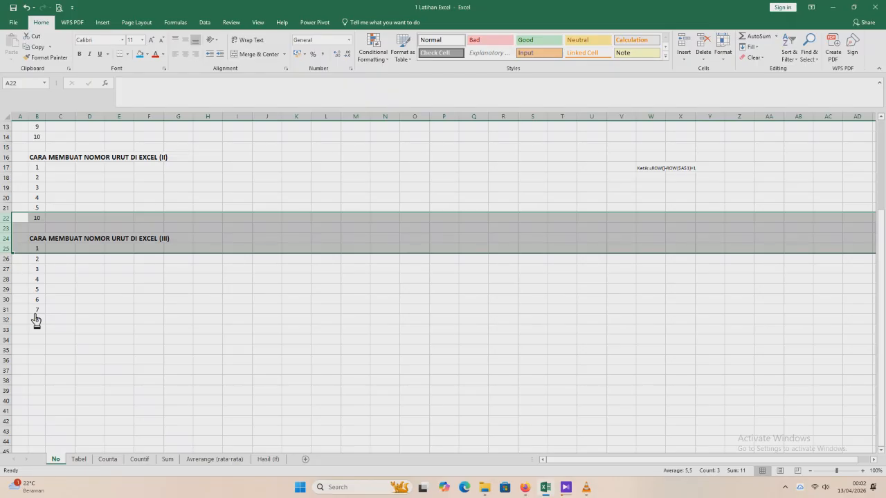
key("ctrl+z")
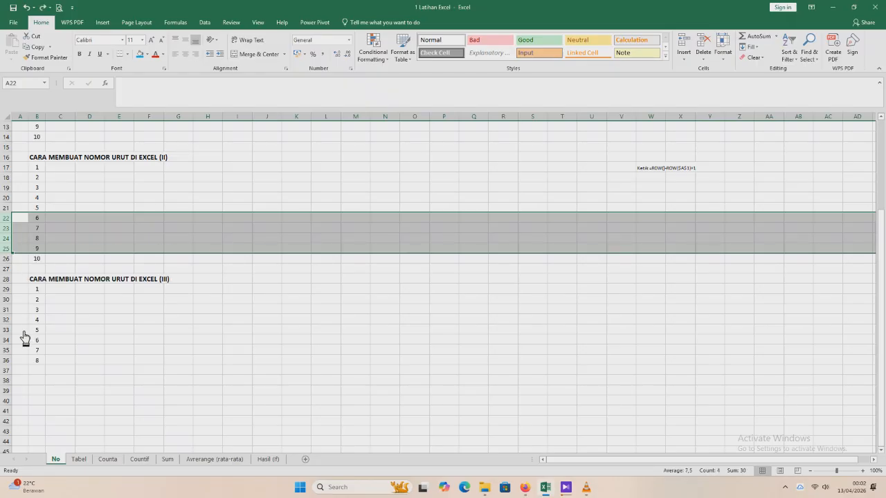
Copy rows 30 to 35 of the third numbered list and insert the copied rows at row 30
left_click_drag(12, 336, 17, 354)
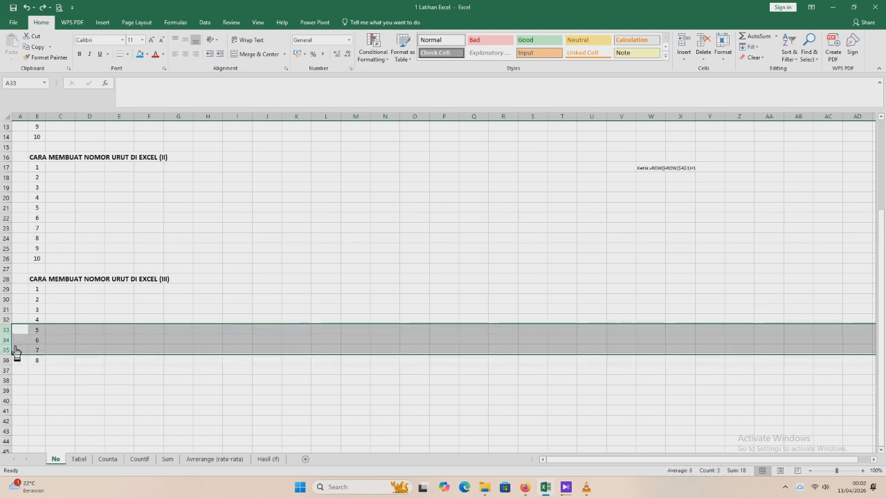
left_click(10, 303)
left_click_drag(11, 304, 10, 354)
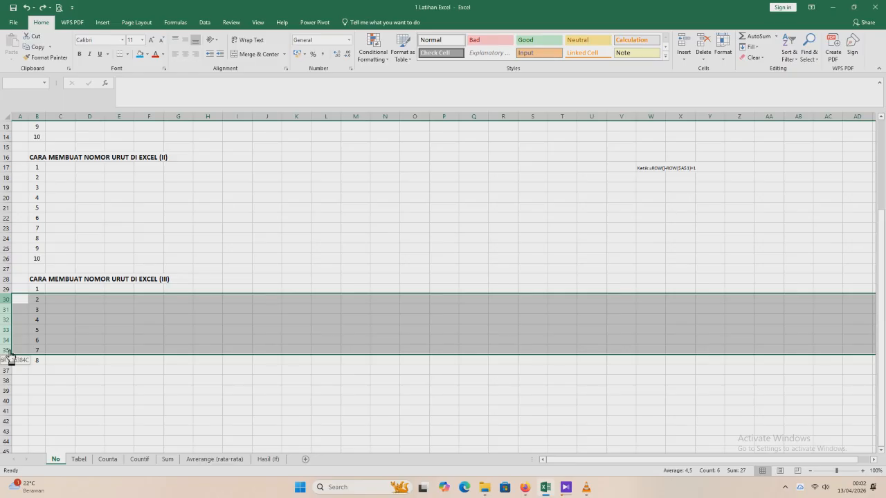
key("ctrl+c")
right_click(9, 299)
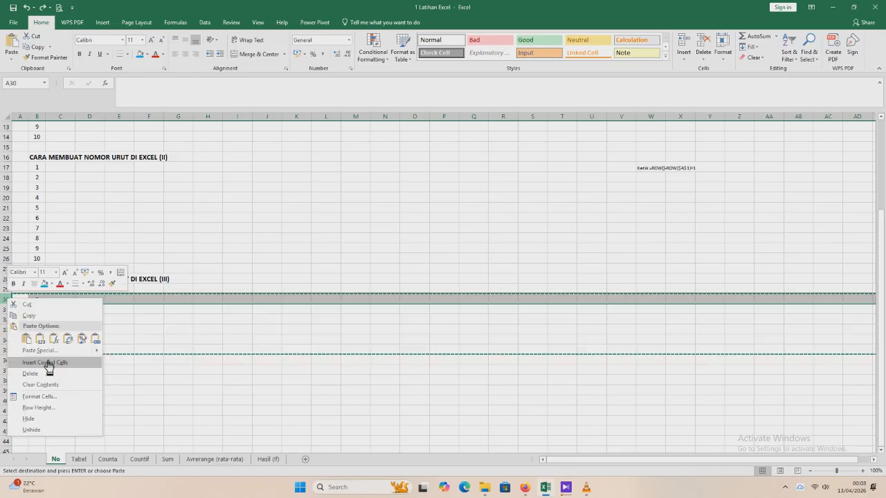
left_click(51, 364)
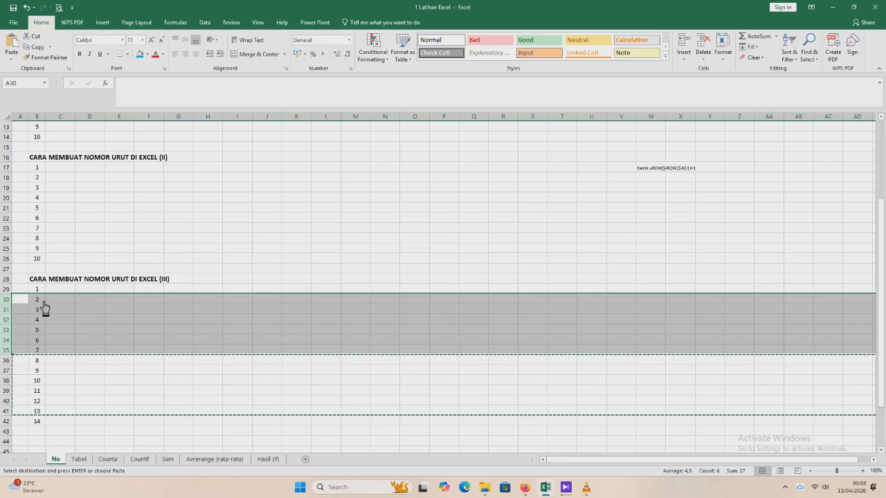
left_click(40, 300)
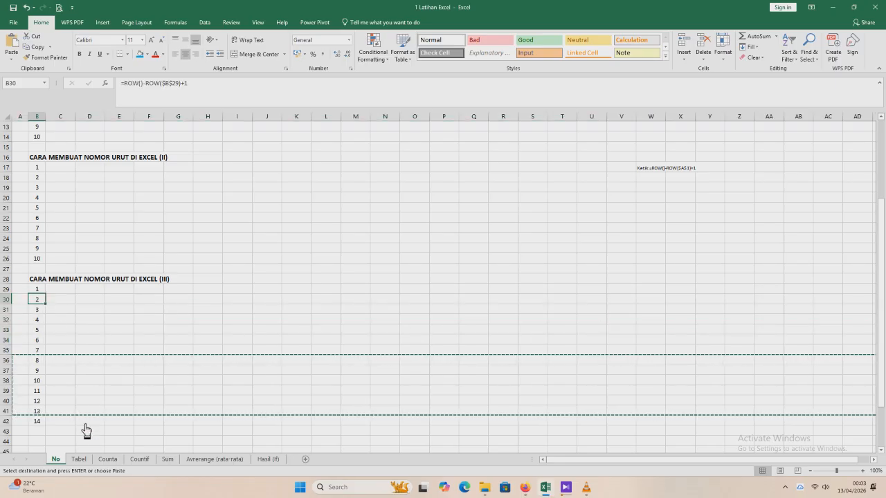
left_click(54, 423)
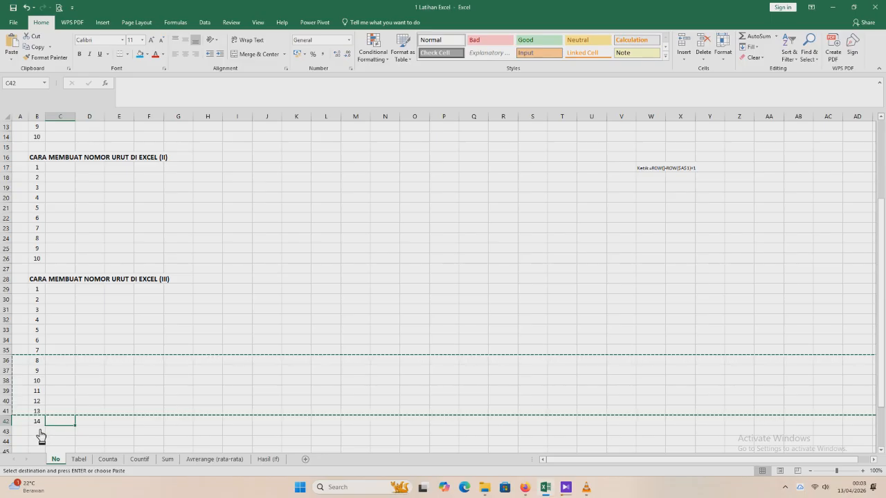
left_click(42, 433)
key("Escape")
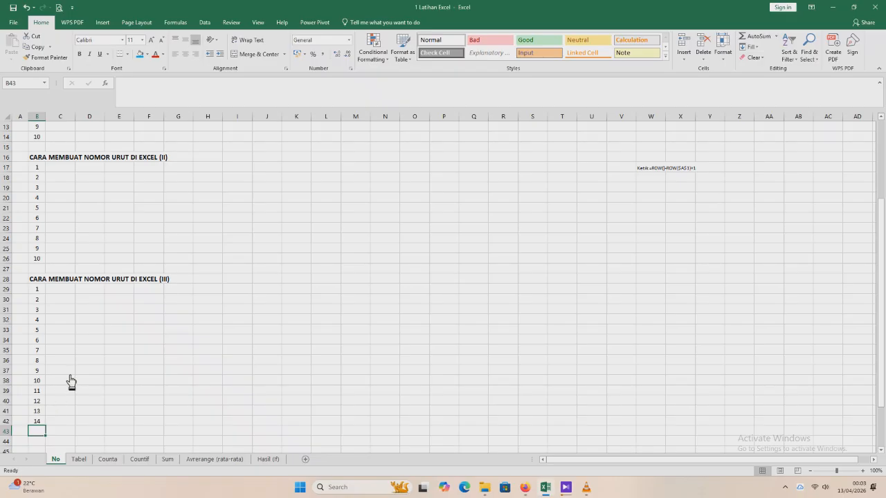
On the Tabel sheet, apply outline and inside borders to B4:L14 with a thicker solid line for the outline
left_click(79, 460)
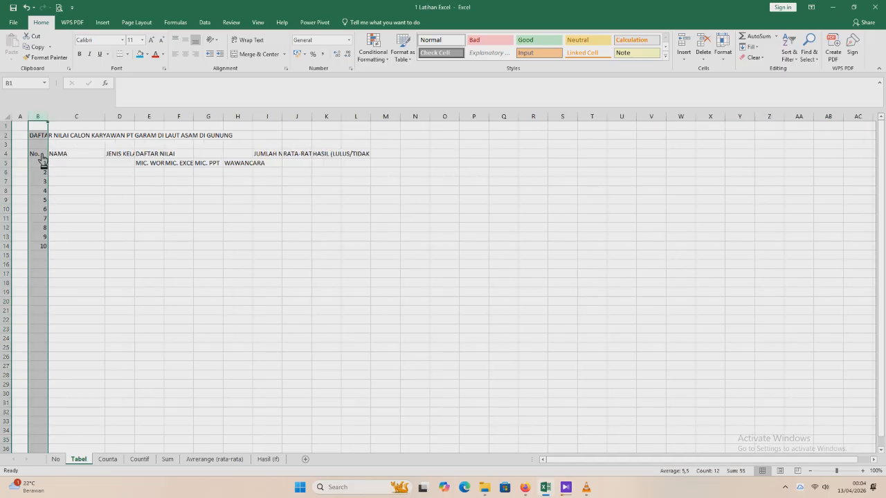
left_click_drag(41, 154, 358, 257)
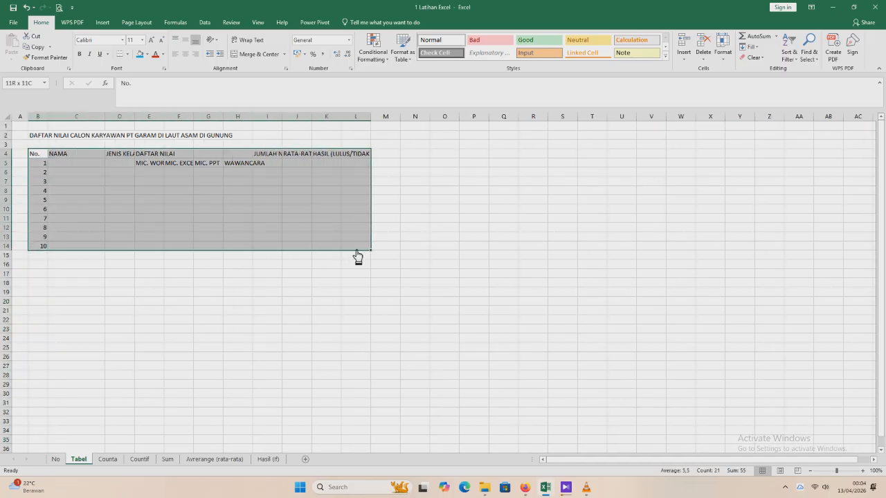
right_click(102, 204)
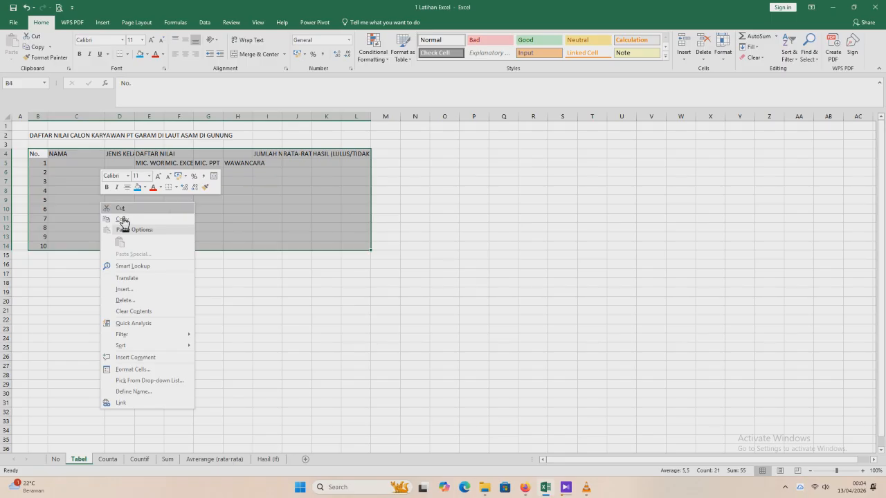
left_click(139, 370)
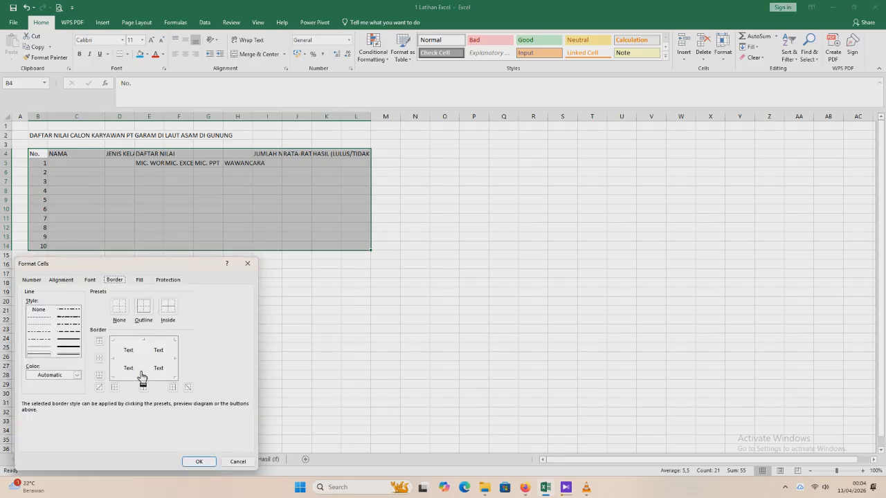
left_click(143, 305)
left_click(171, 308)
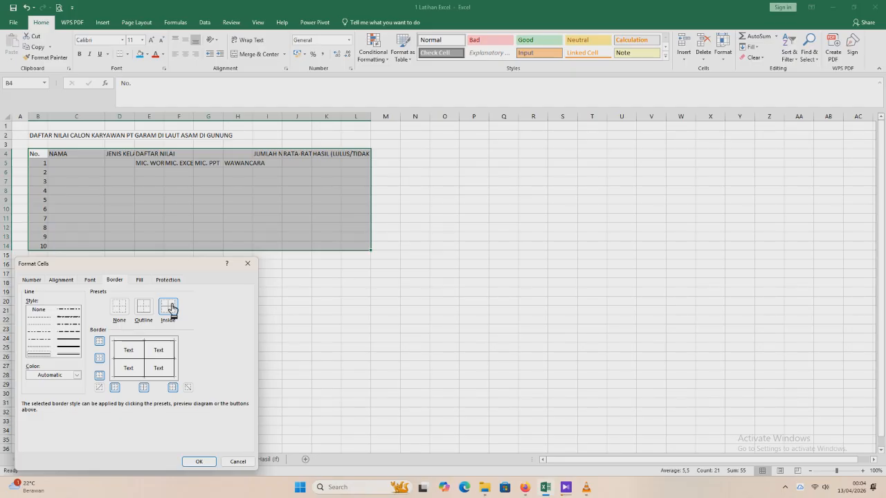
left_click(77, 344)
left_click(150, 310)
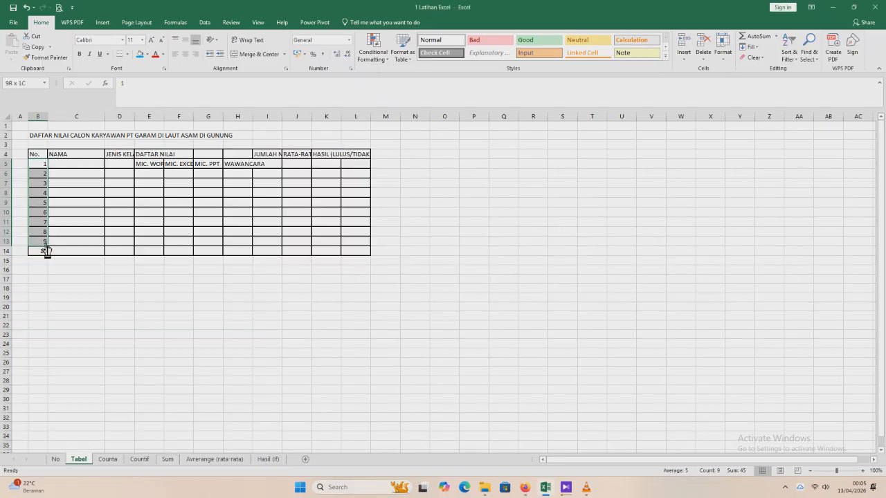
Shift the numbers 1 to 10 down to B6:B15 and merge and center the No. header across B4:B5
left_click_drag(46, 246, 46, 250)
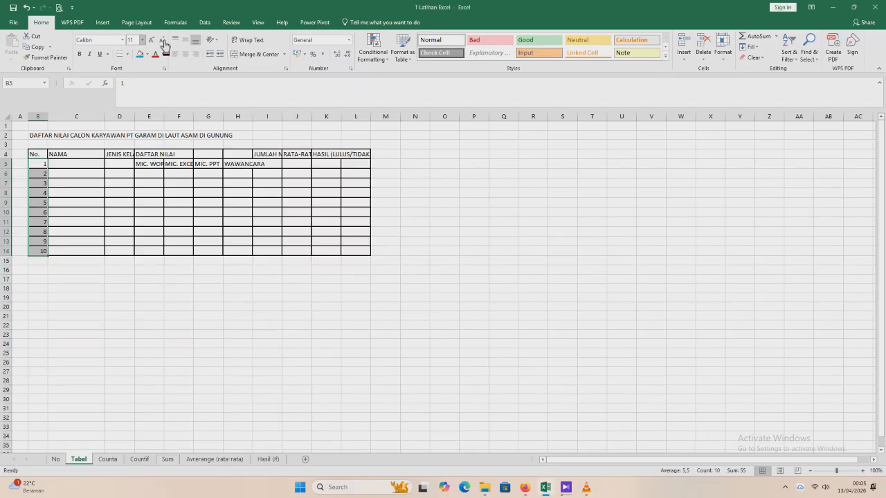
left_click(216, 317)
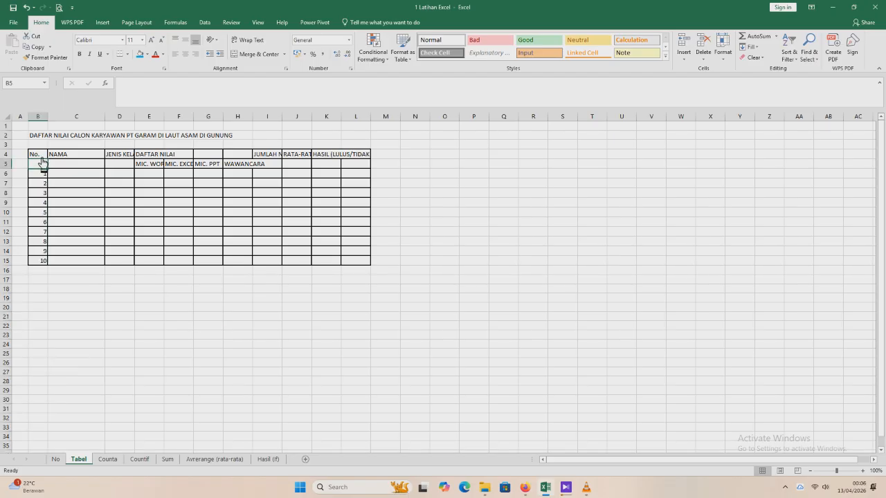
left_click_drag(40, 154, 43, 168)
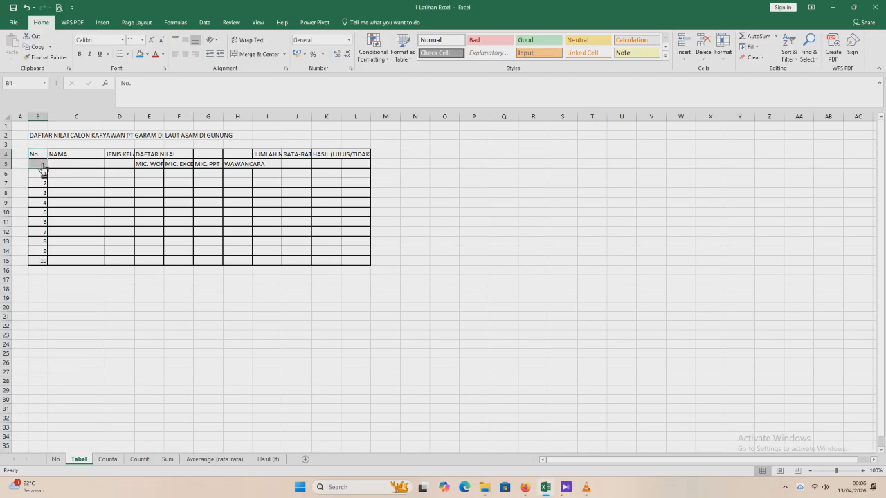
left_click(254, 59)
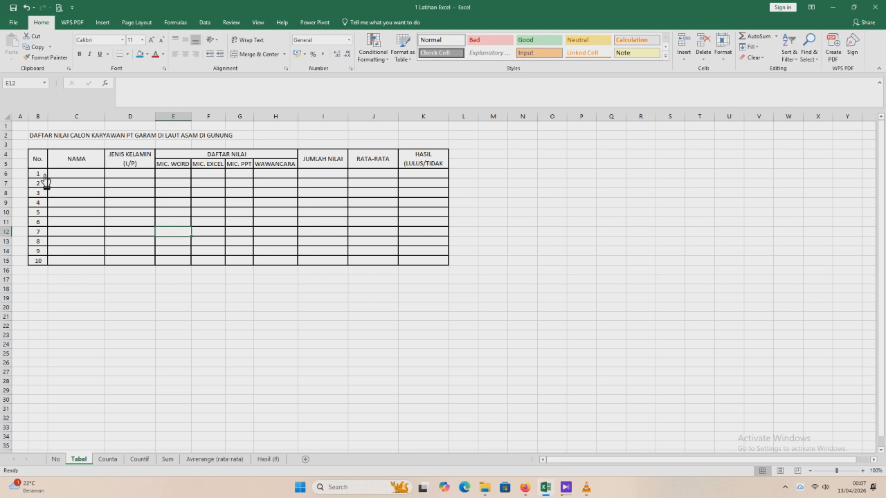
Change the inside horizontal borders of the table body B6:K15 to a thin solid line
left_click_drag(45, 177, 423, 264)
right_click(422, 261)
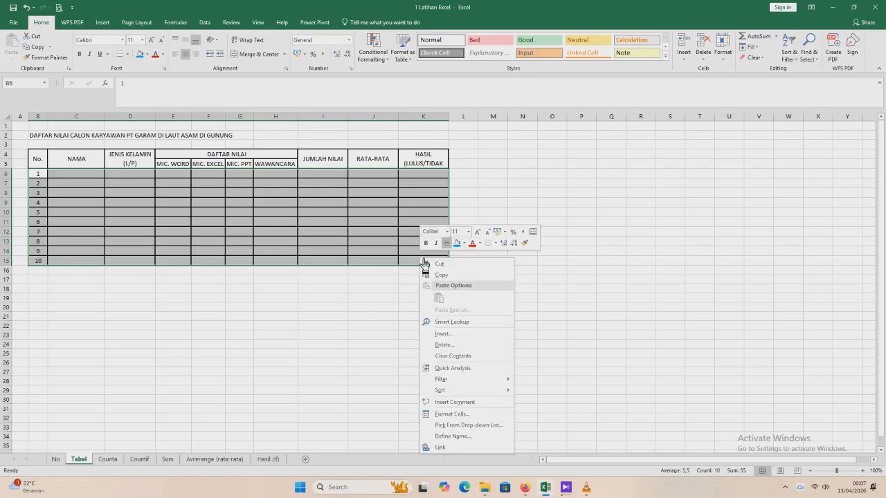
left_click(466, 419)
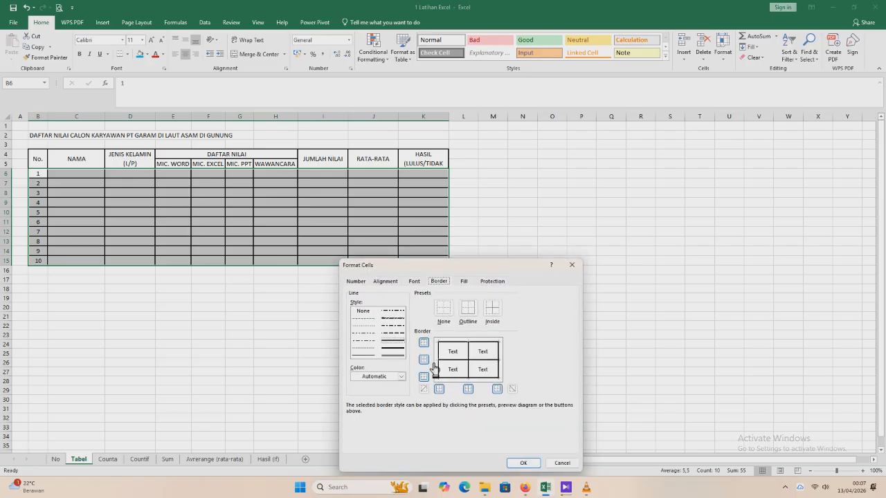
left_click(372, 357)
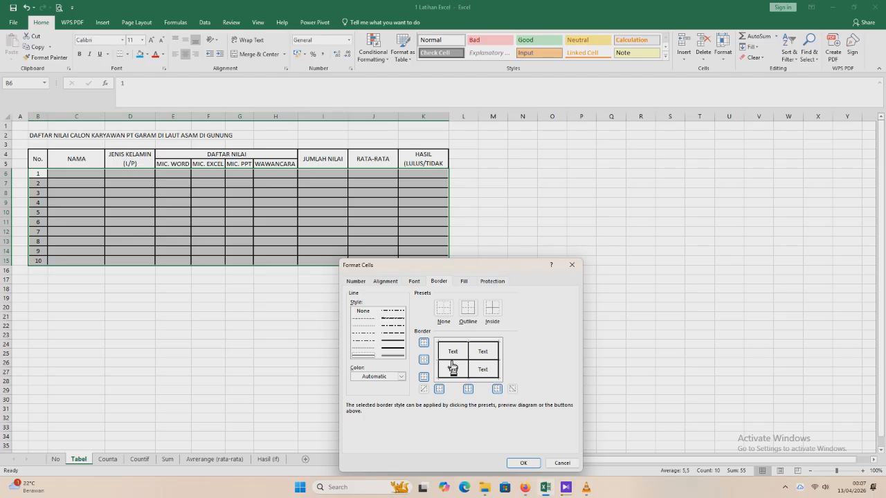
left_click(452, 365)
left_click(524, 463)
left_click(319, 391)
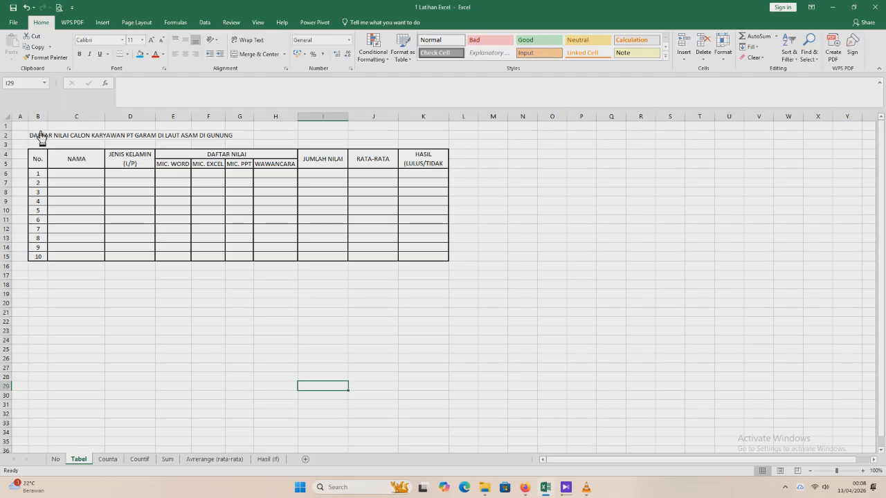
Merge and center the table title across B1:K2 with wrapped text and middle vertical alignment
left_click_drag(38, 127, 438, 138)
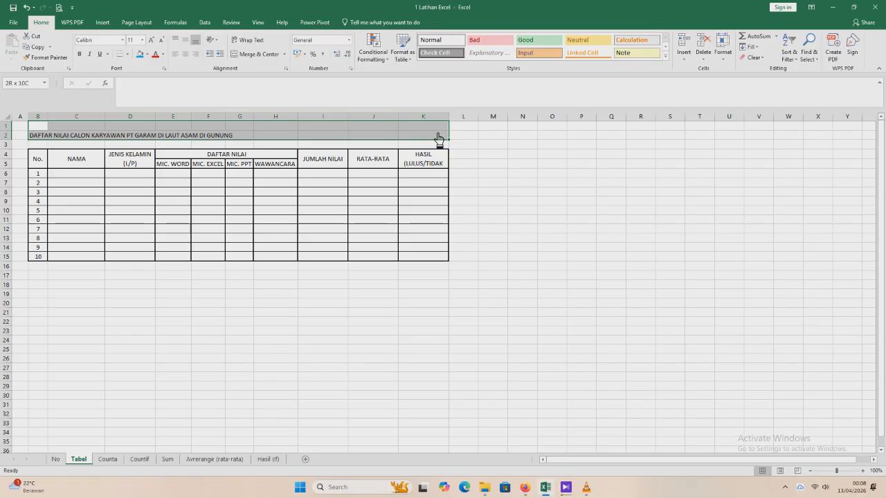
left_click(253, 55)
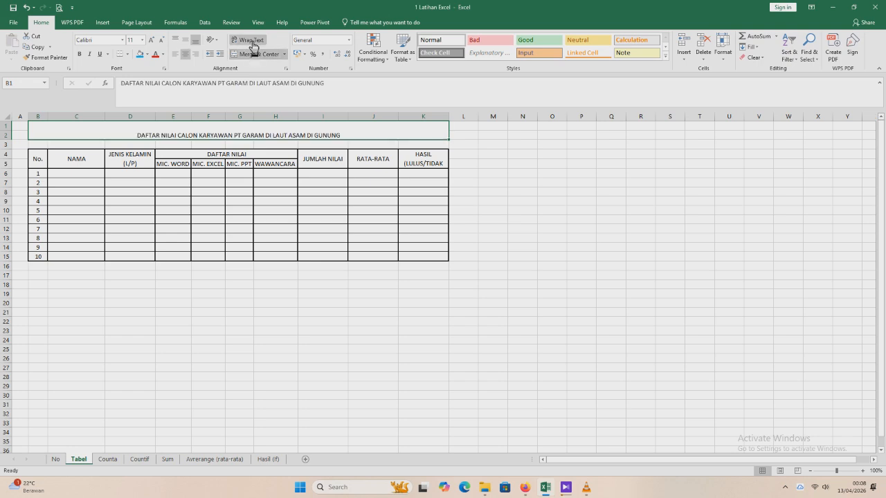
left_click(249, 40)
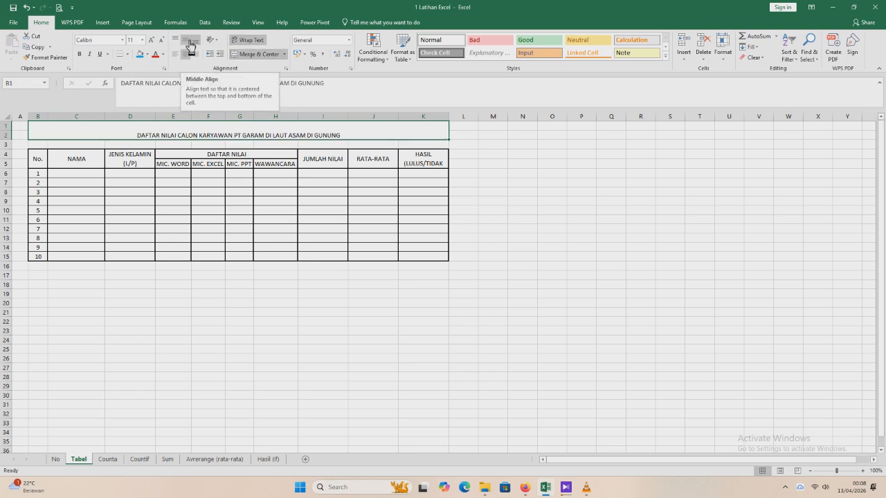
left_click(191, 42)
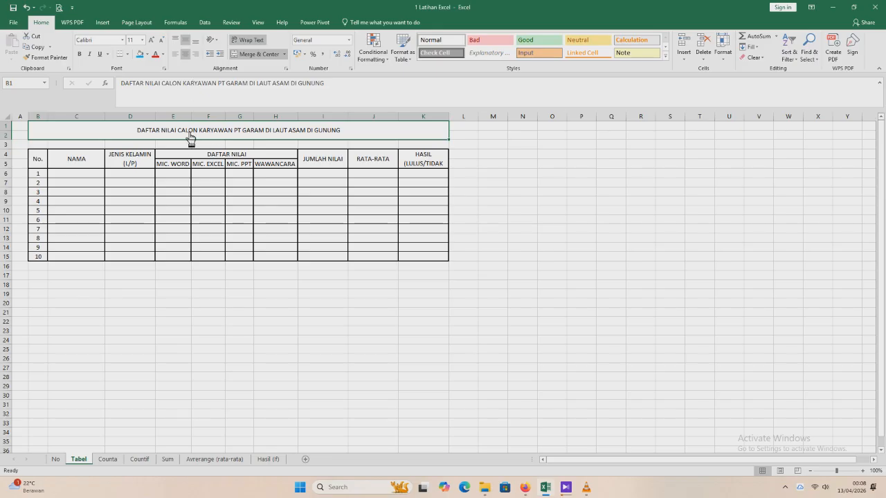
Make the merged table title bold and set its font size to 16
left_click(83, 55)
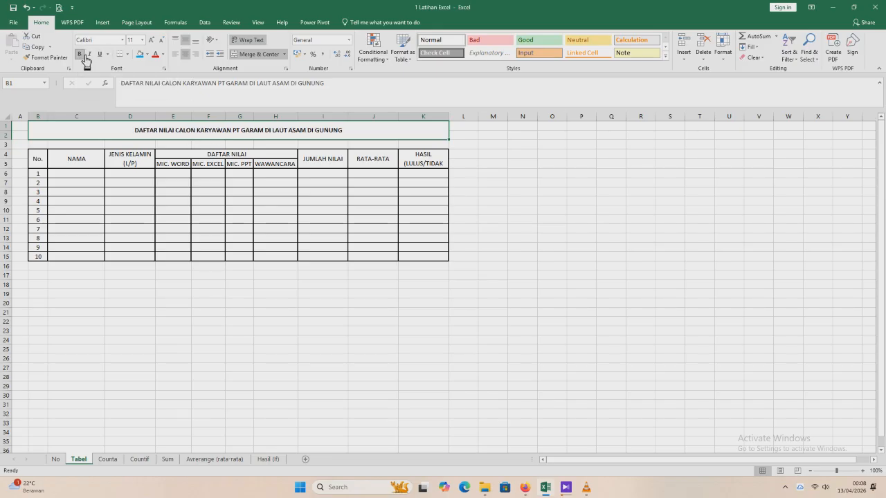
left_click(142, 41)
left_click(140, 103)
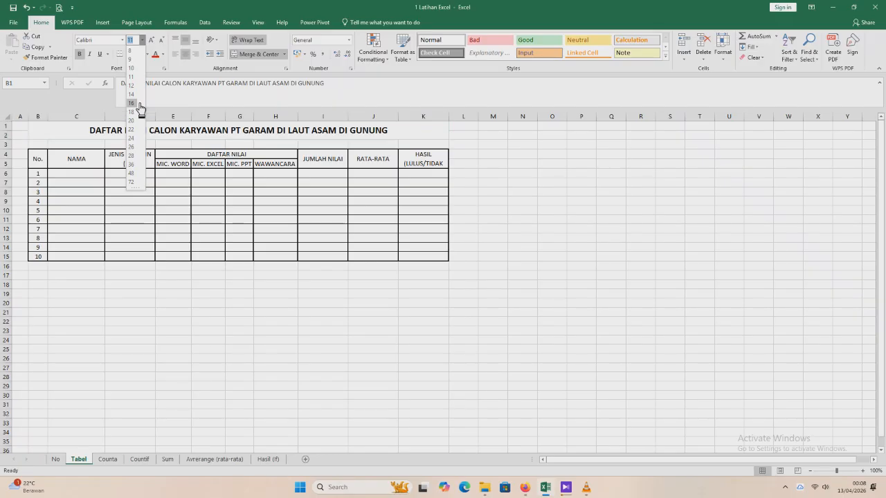
left_click(104, 296)
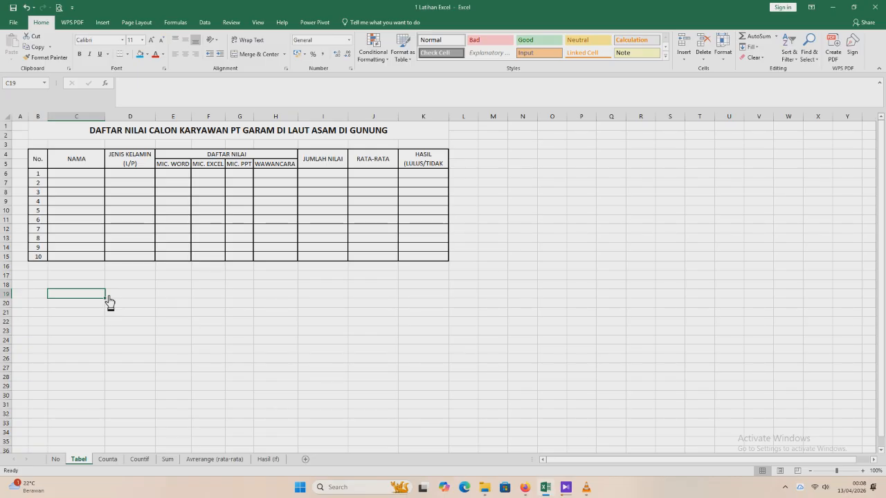
On the Counta sheet, enter =COUNTA(E6:E15) in E16 to count the filled MIC. WORD scores
left_click(111, 461)
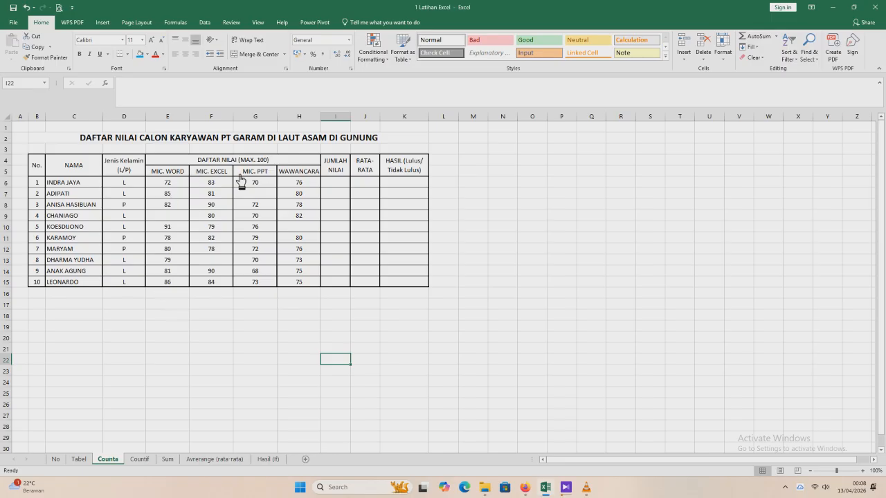
left_click(170, 297)
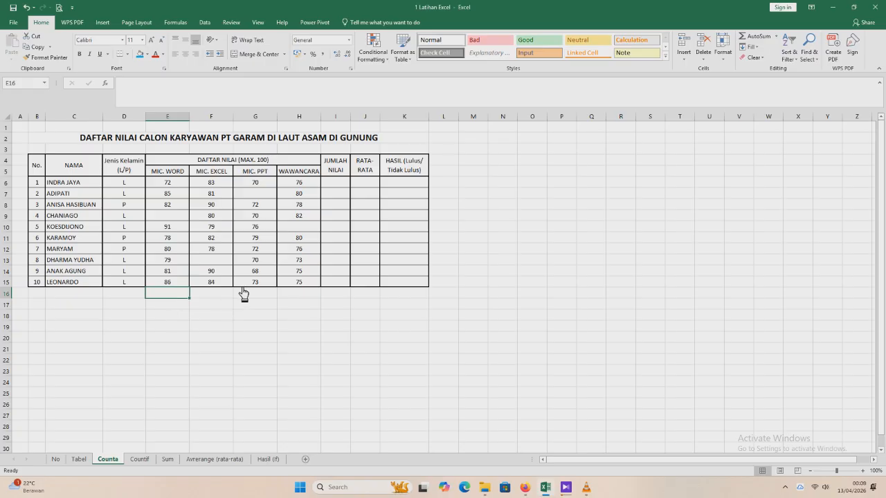
type("=coun")
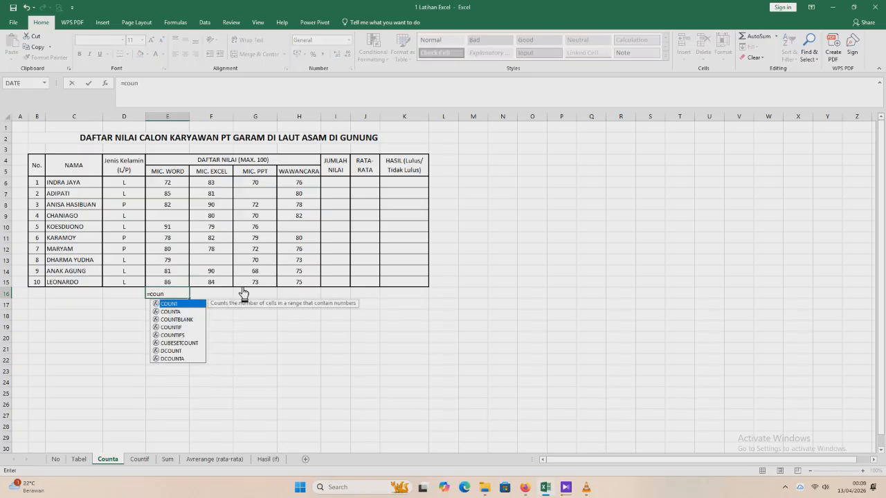
double_click(165, 312)
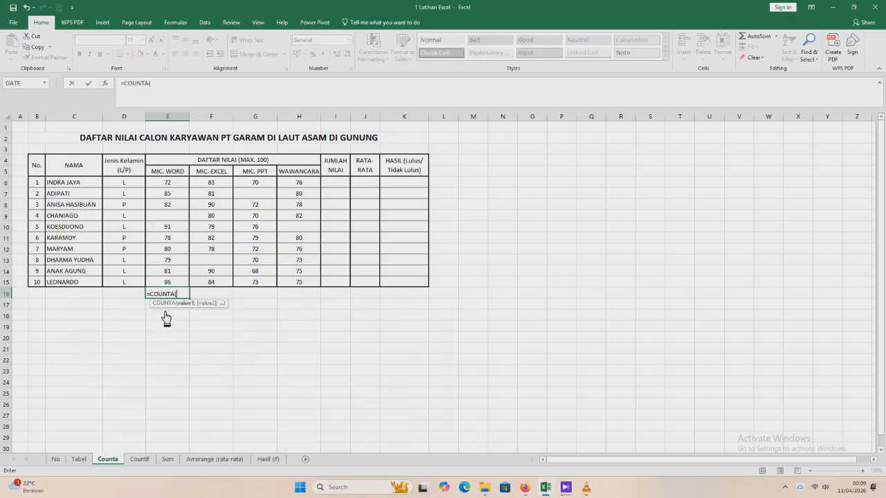
left_click_drag(181, 184, 177, 283)
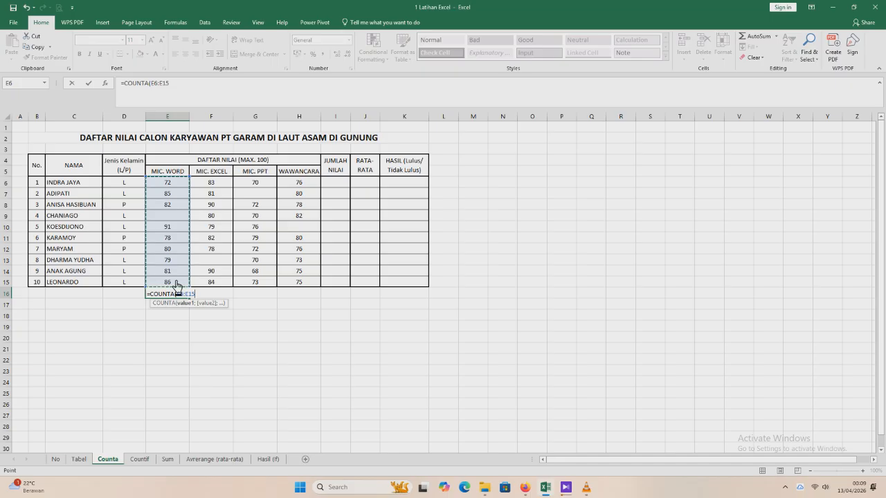
key("Return")
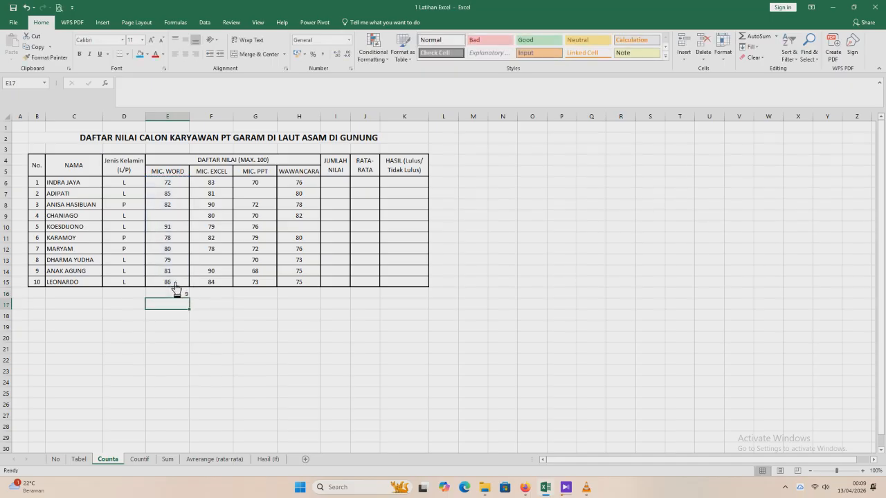
left_click(171, 294)
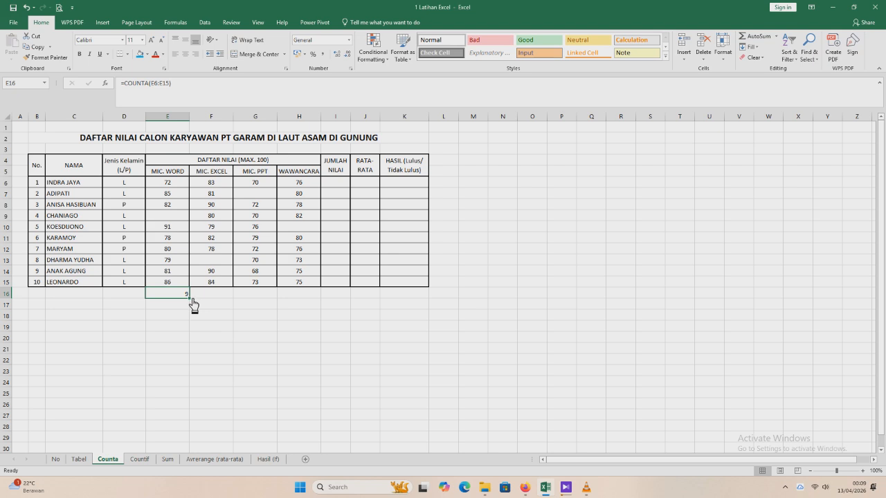
Fill the COUNTA formula from E16 across F16:H16 and check the blank score cells in each column
left_click_drag(192, 302, 192, 301)
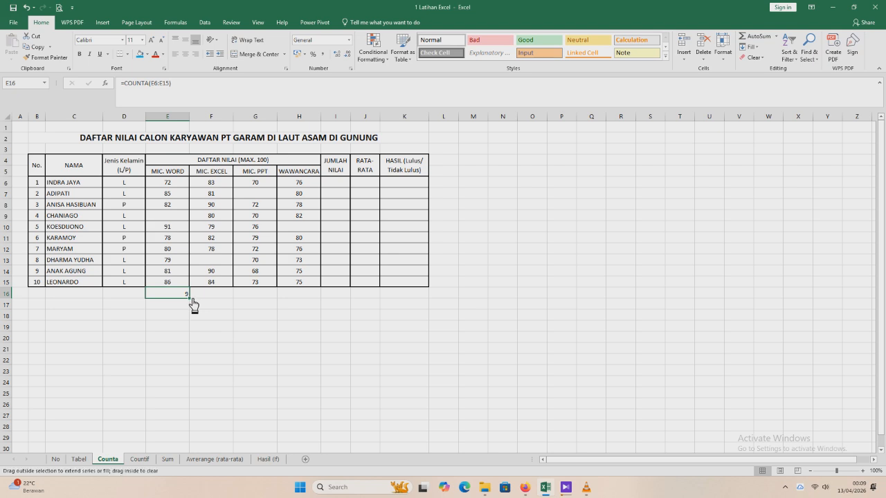
left_click_drag(194, 305, 312, 313)
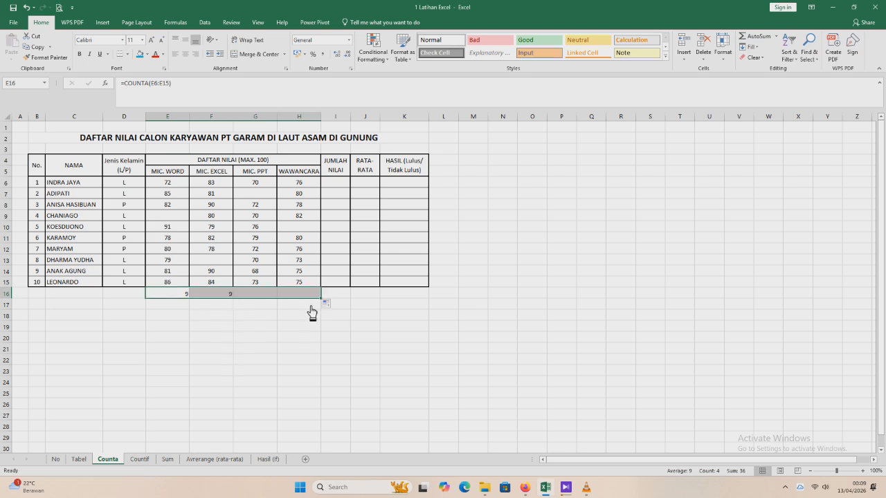
left_click(212, 315)
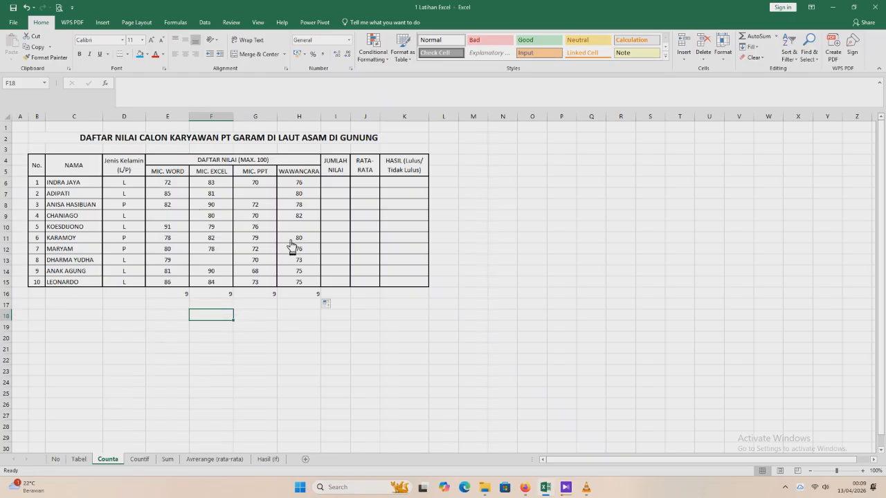
left_click(173, 218)
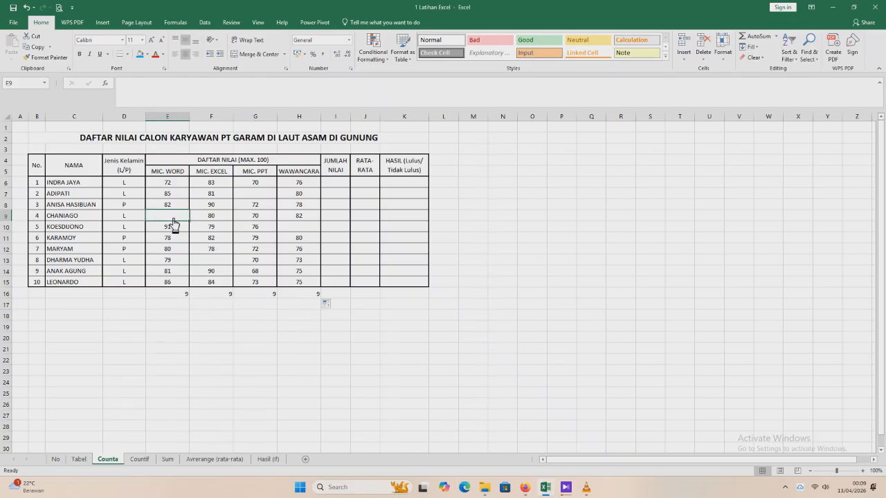
left_click(262, 195)
left_click(297, 231)
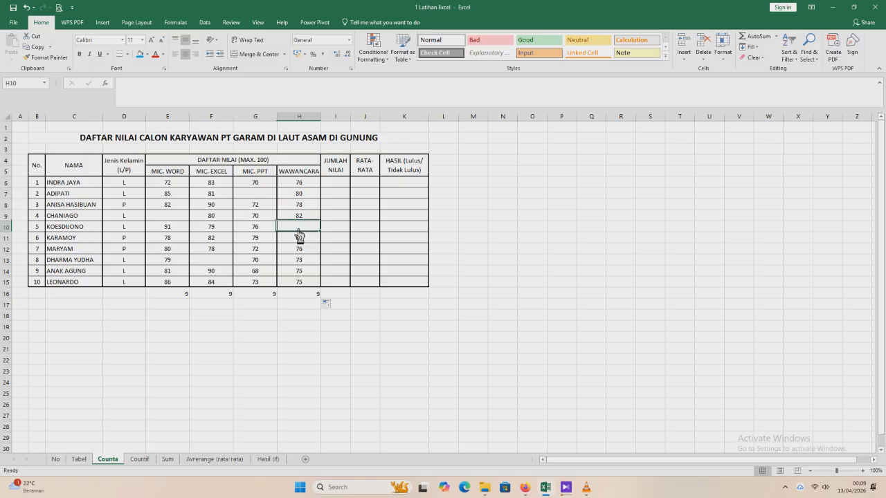
left_click(215, 270)
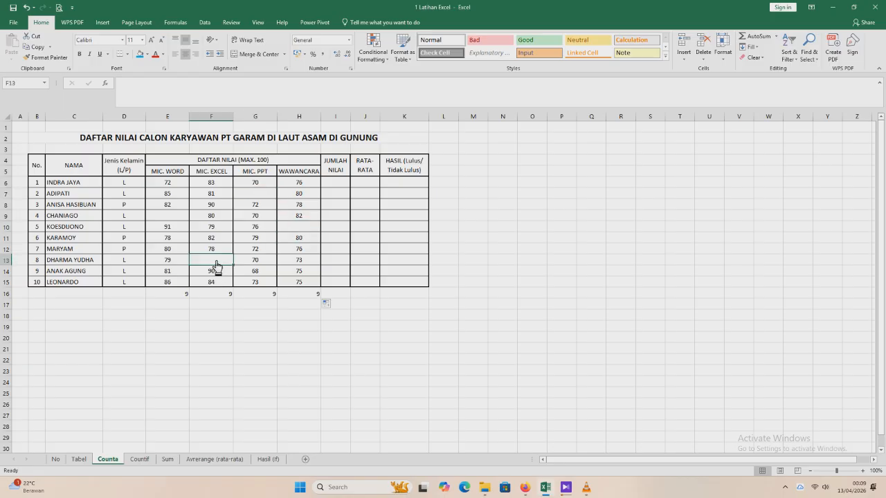
Center the COUNTA results in E16:H16 horizontally
left_click_drag(167, 294, 307, 300)
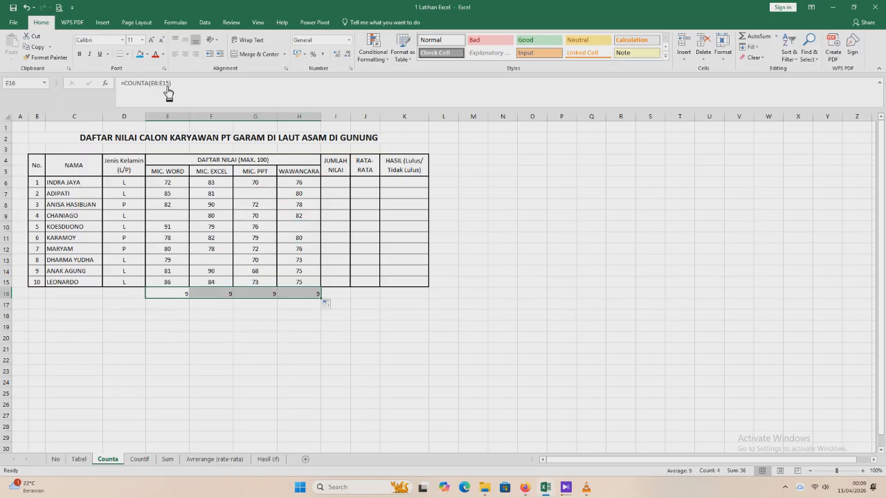
left_click(185, 53)
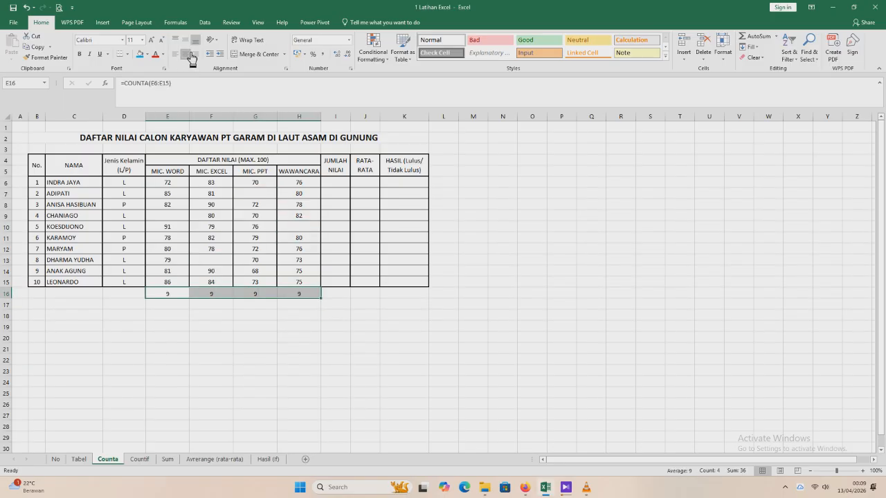
left_click(170, 298)
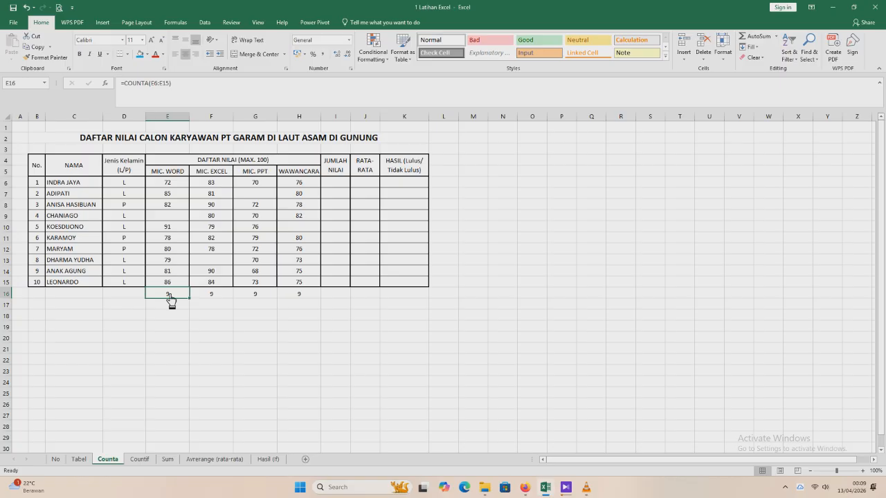
On the Countif sheet, enter =COUNTIF(D6:D15;"L") in D16 to count the male participants (Peserta Laki-laki)
left_click(139, 460)
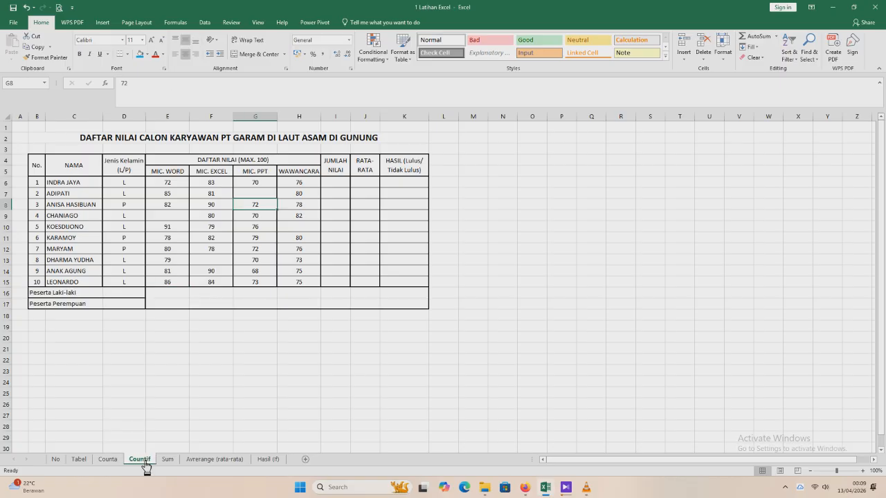
left_click(126, 297)
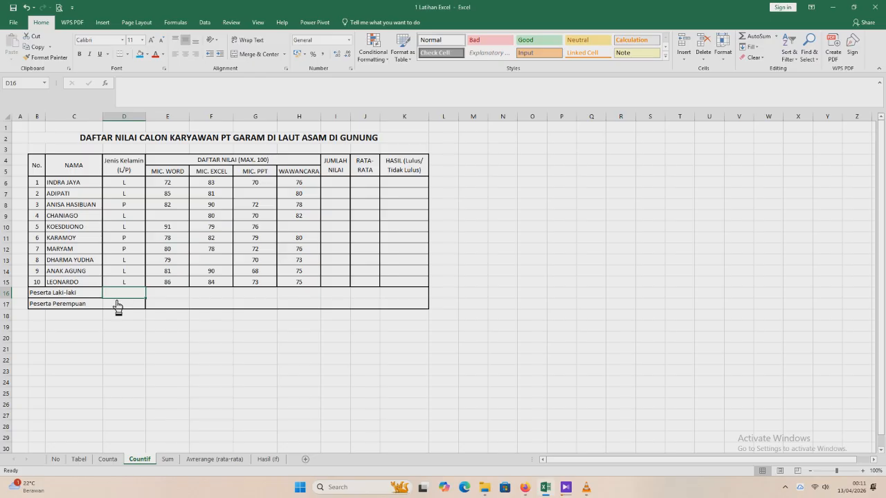
left_click(113, 339)
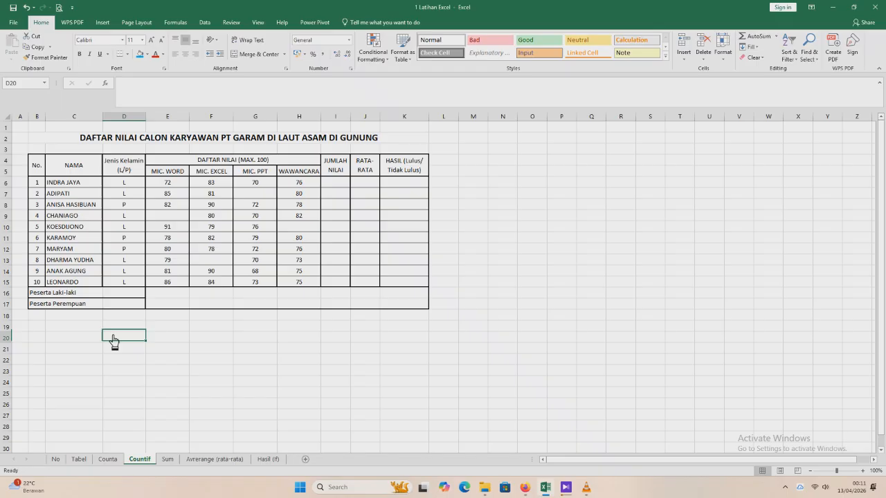
left_click(127, 297)
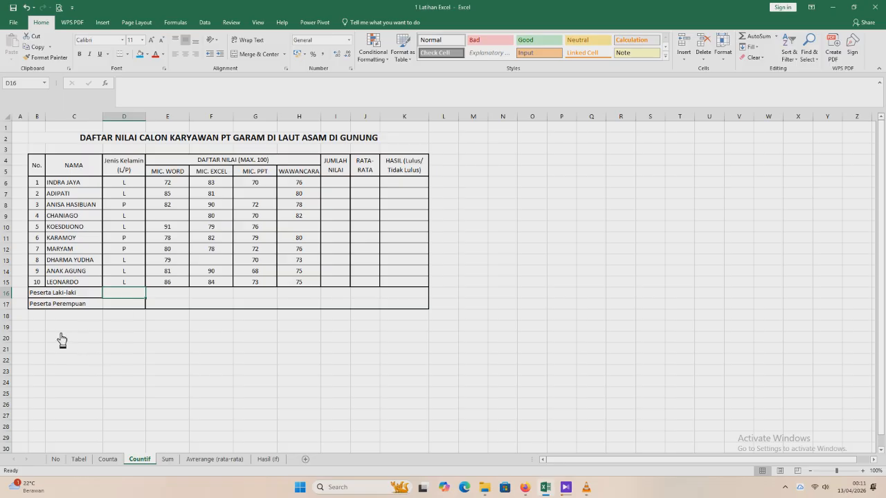
type("=")
key("BackSpace")
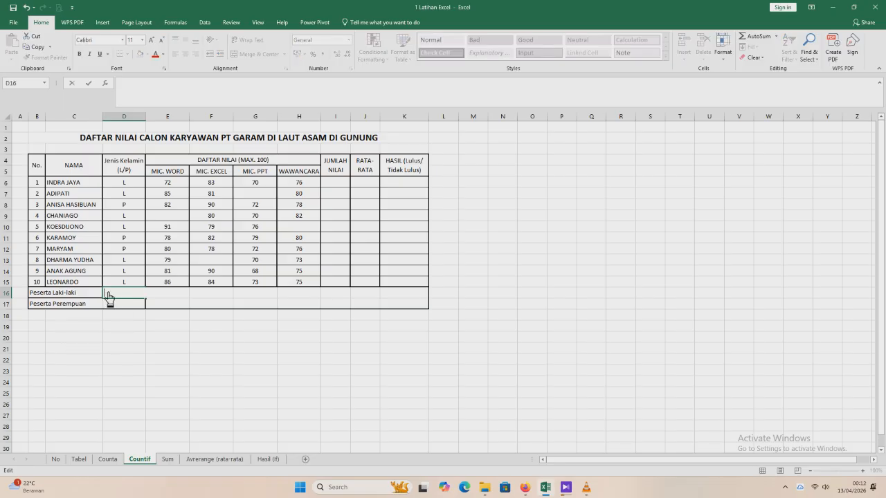
type("=coun")
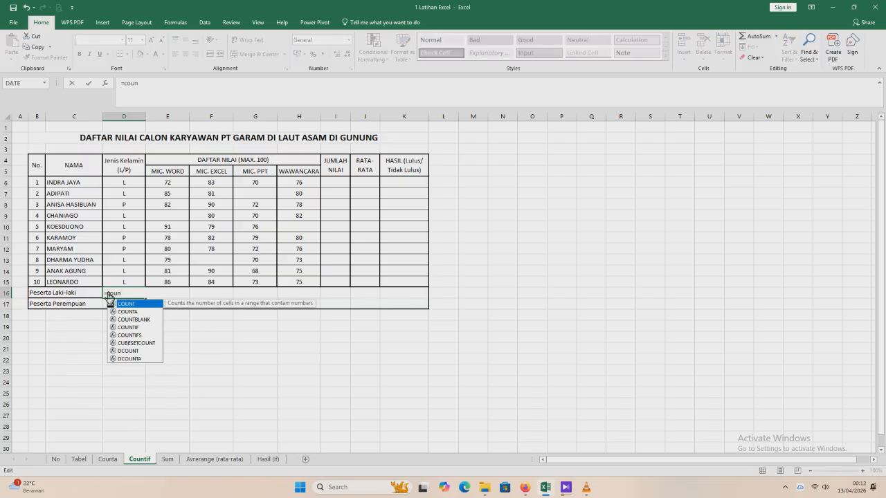
double_click(141, 327)
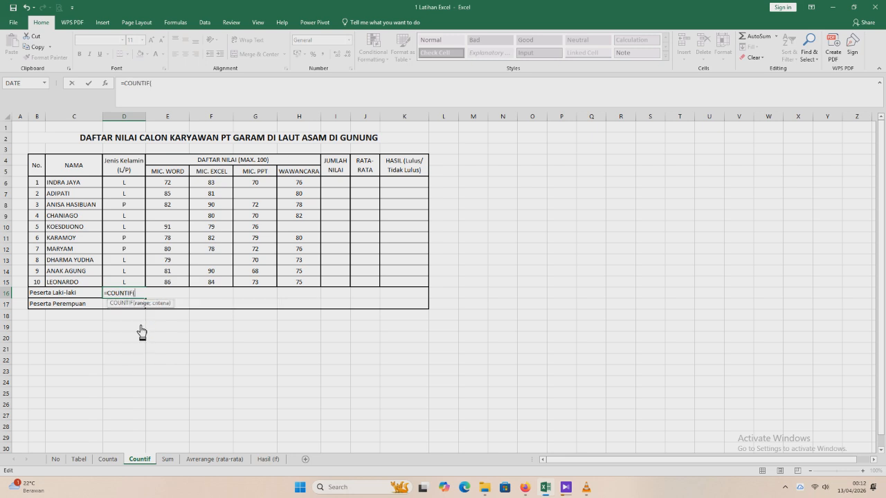
left_click(133, 186)
left_click_drag(136, 201, 135, 285)
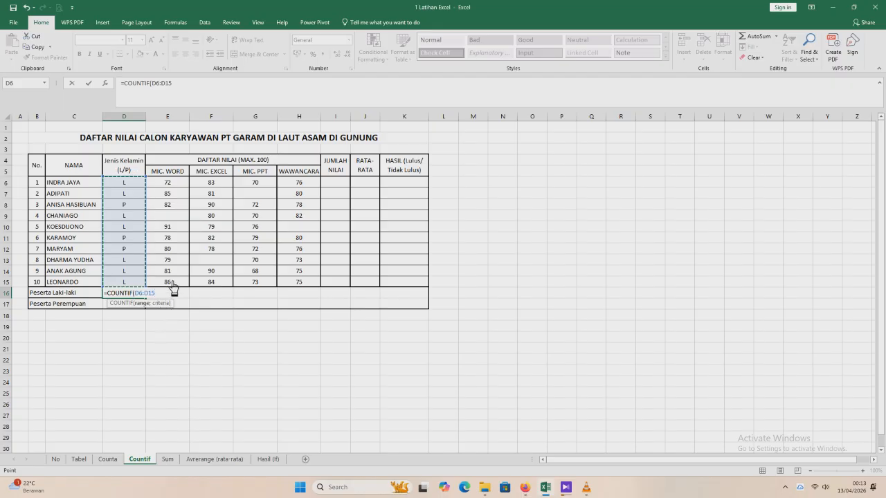
type(";")
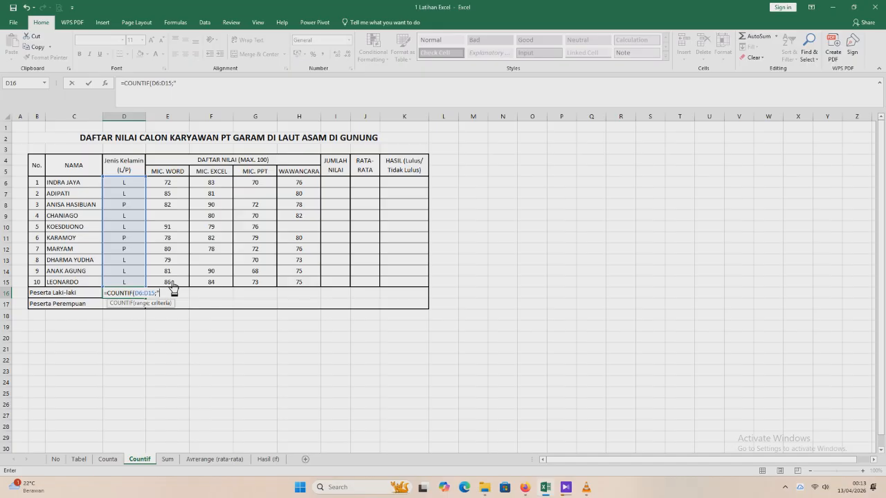
type("\"L\")")
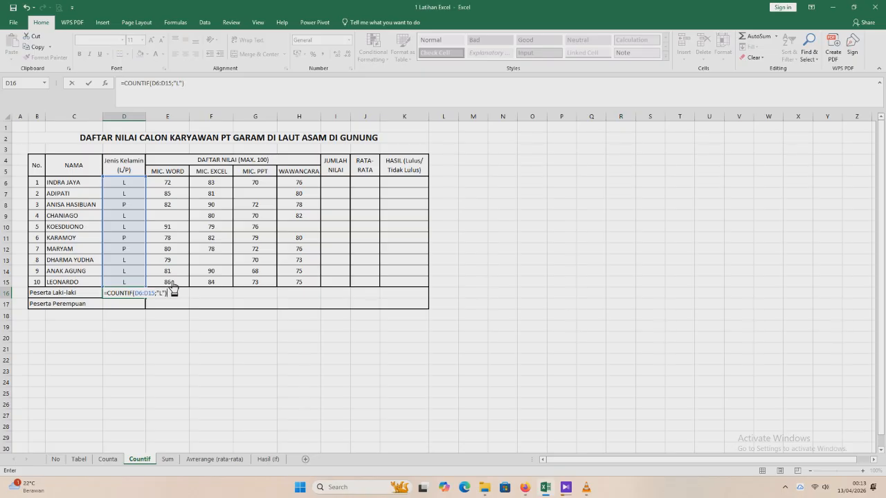
key("Return")
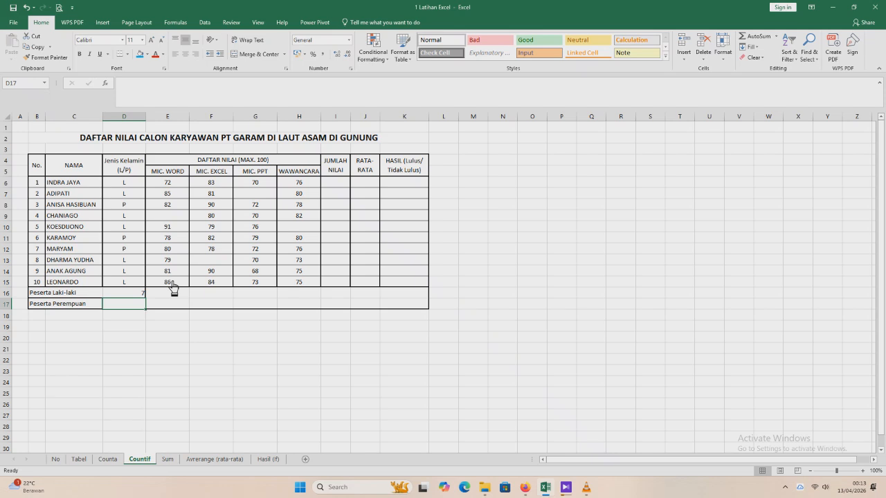
Enter =COUNTIF(D6:D15;"P") in D17 to count the female participants (Peserta Perempuan), and review both formulas
type("=")
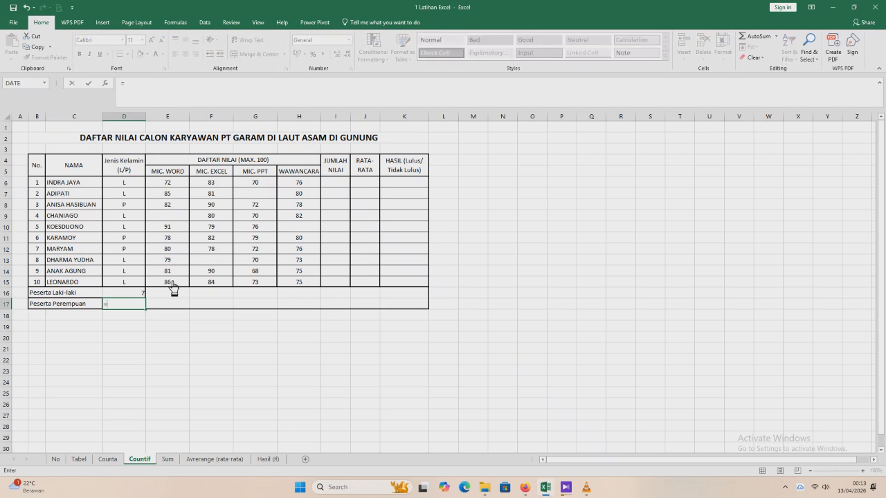
type("coun")
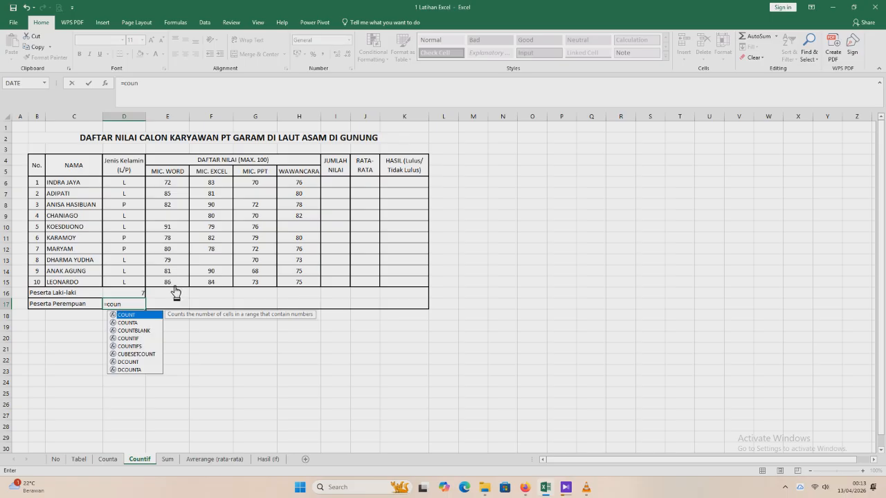
double_click(129, 338)
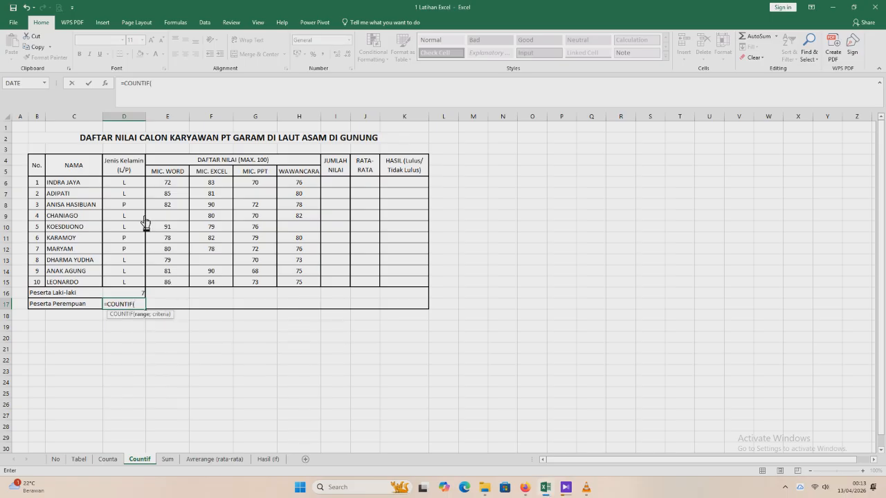
left_click_drag(142, 187, 142, 282)
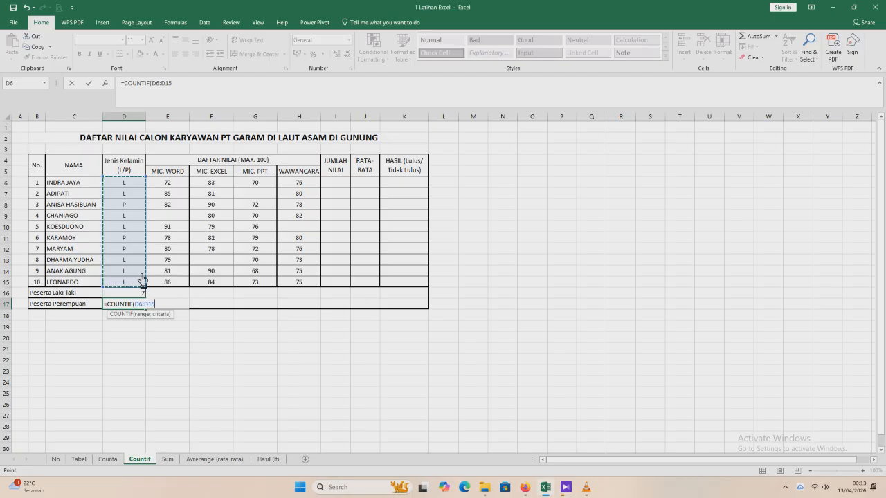
type(";")
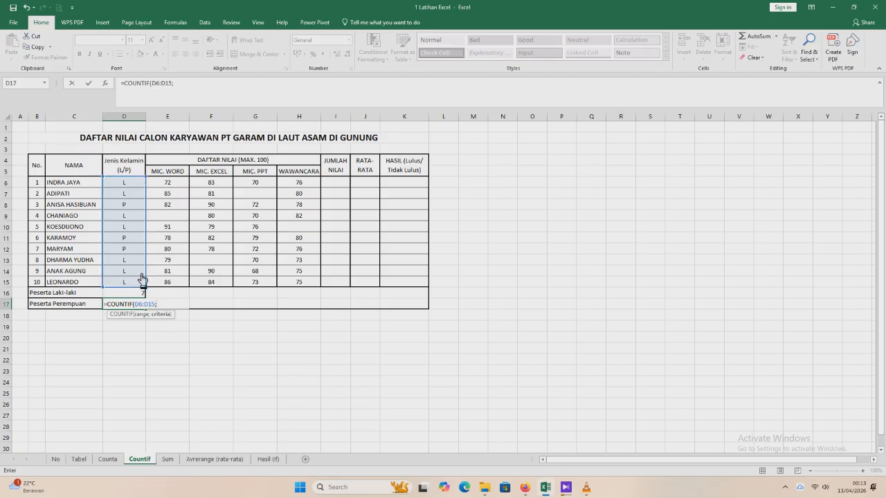
type("\"P\")")
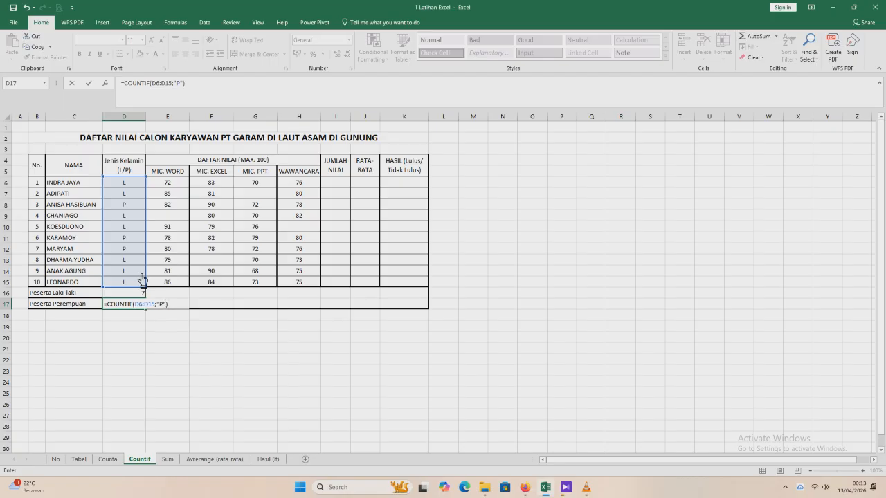
key("Return")
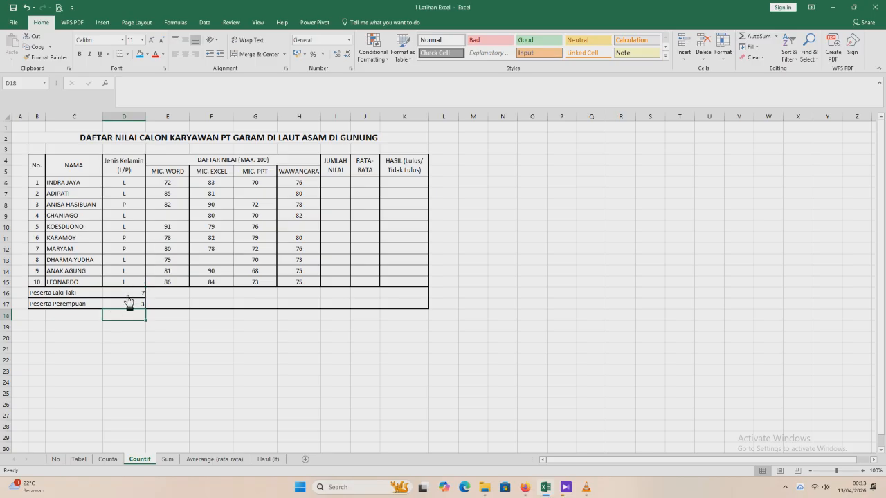
left_click(127, 294)
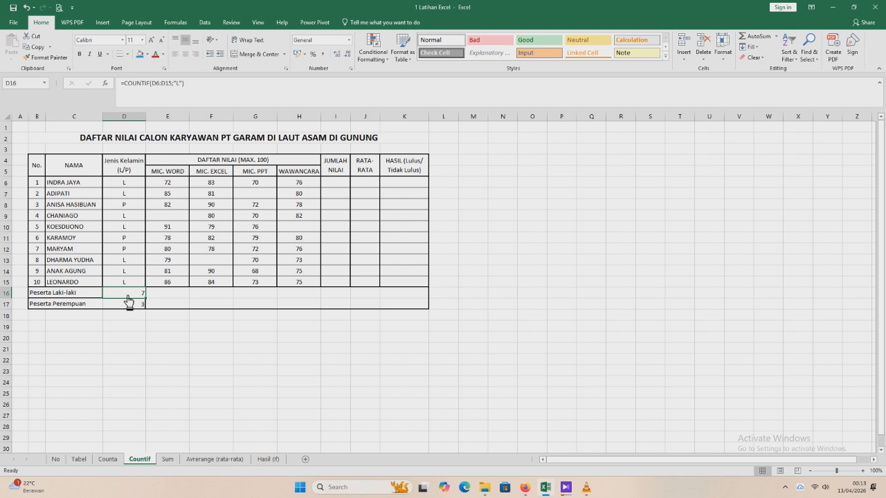
left_click(128, 304)
Merge and center B19:K20 as a blue-filled box with bold size 16 text containing =COUNTIF(D6:D15;"P")
left_click_drag(36, 327, 415, 344)
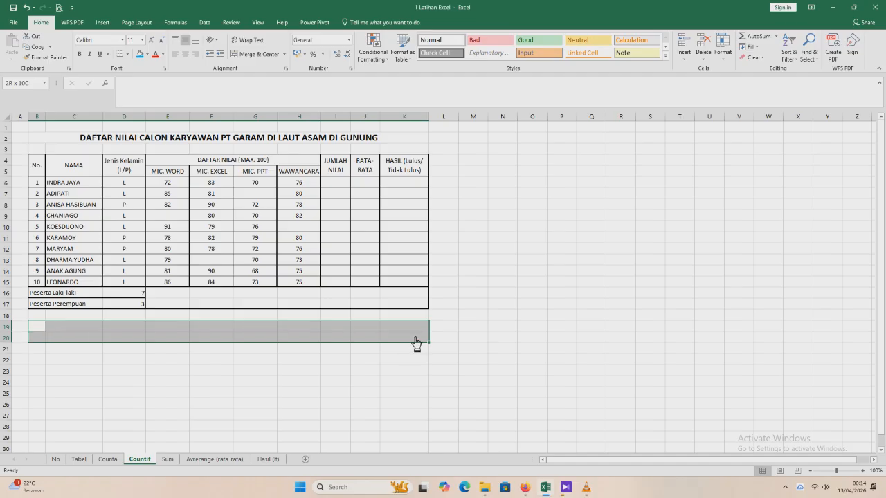
left_click(260, 55)
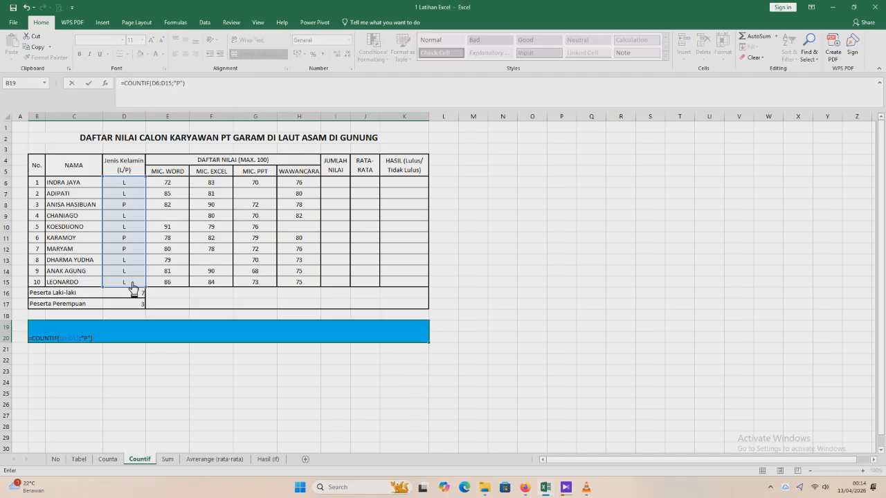
key("Return")
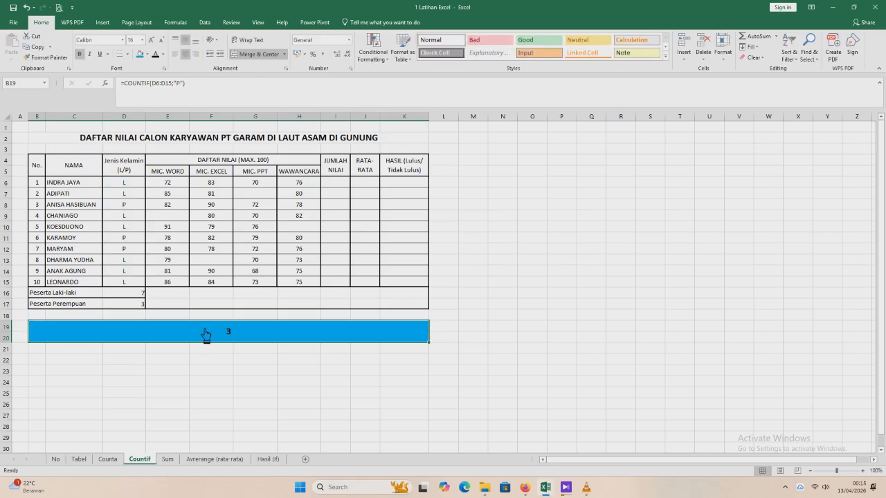
Prefix the formula in the merged blue box B19:K20 with an apostrophe to show it as plain text
left_click(124, 86)
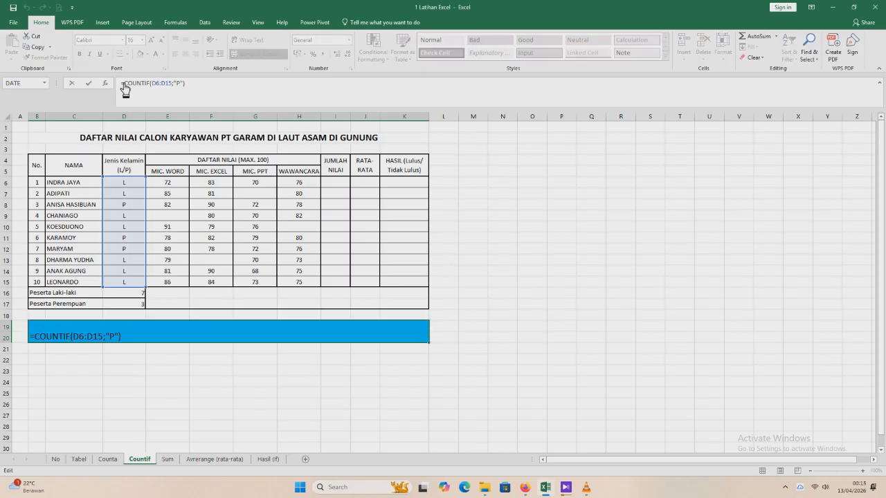
type("'")
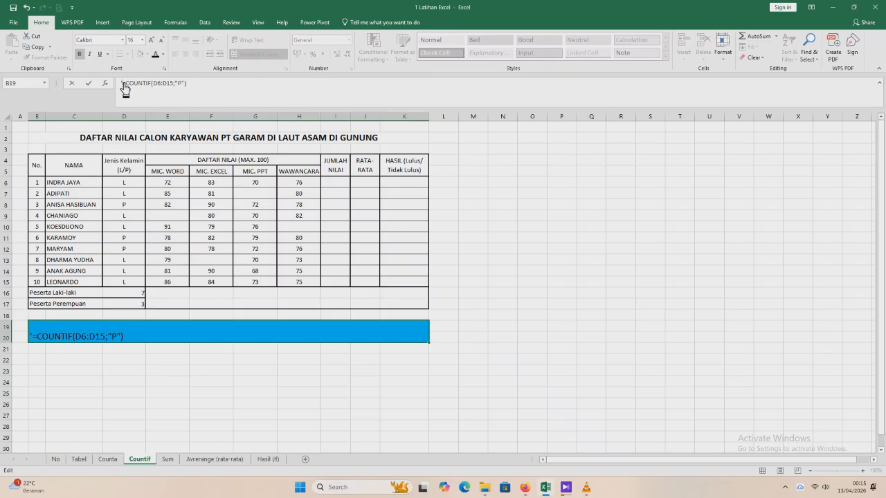
key("Return")
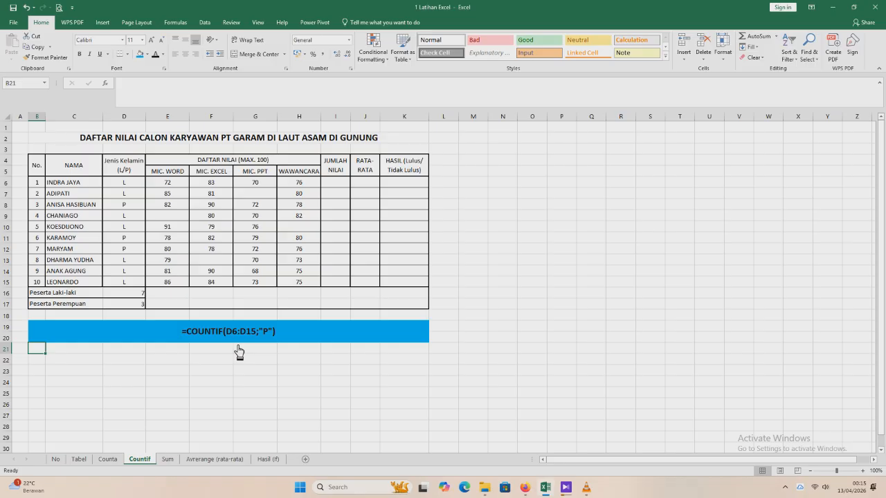
left_click(225, 362)
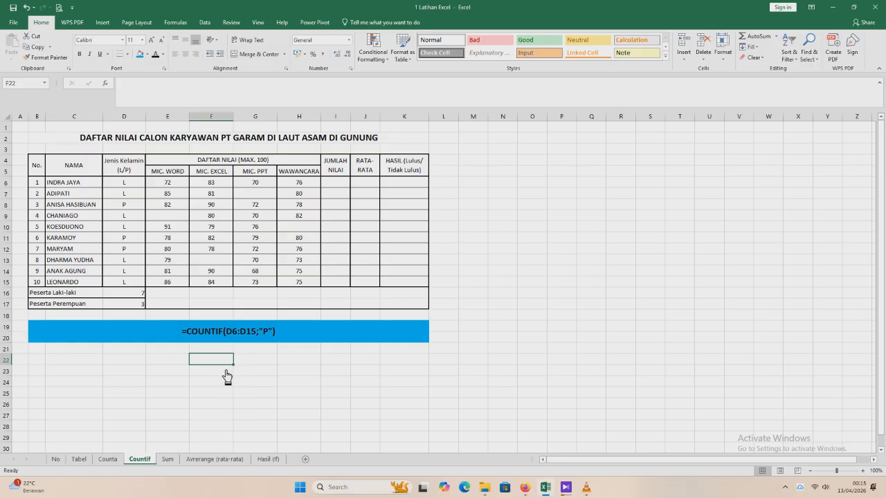
On the Sum sheet, use AutoSum to enter =SUM(E6:H6) in I6 and fill the formula down to I15
left_click(168, 460)
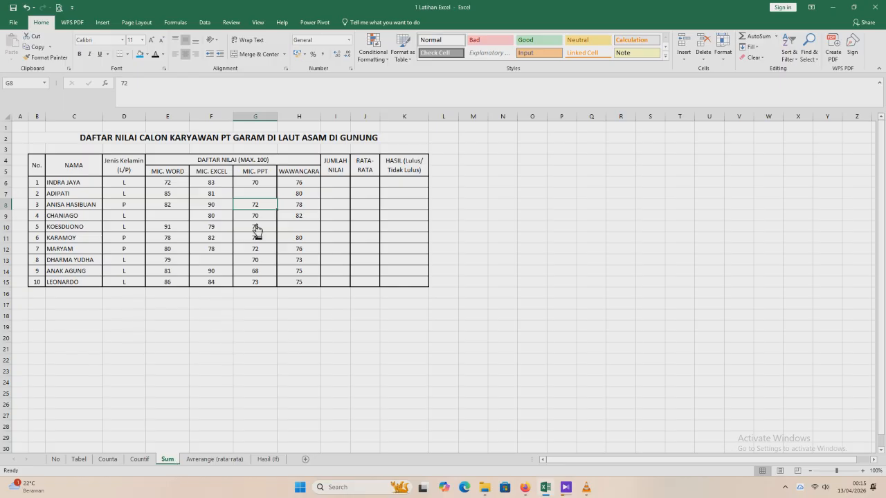
left_click(342, 185)
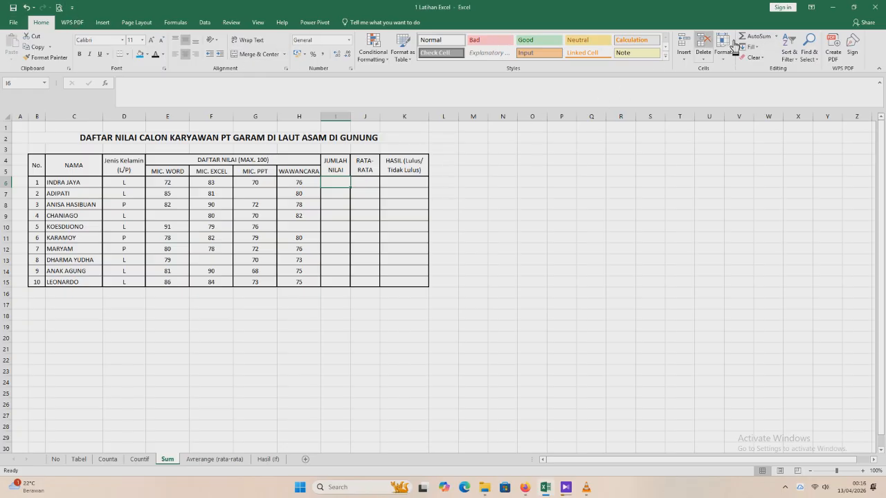
left_click(758, 40)
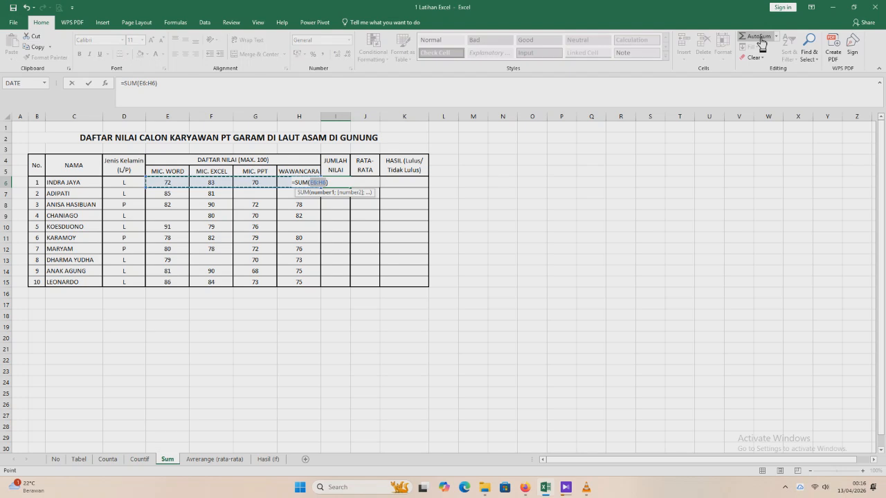
key("Return")
left_click(337, 183)
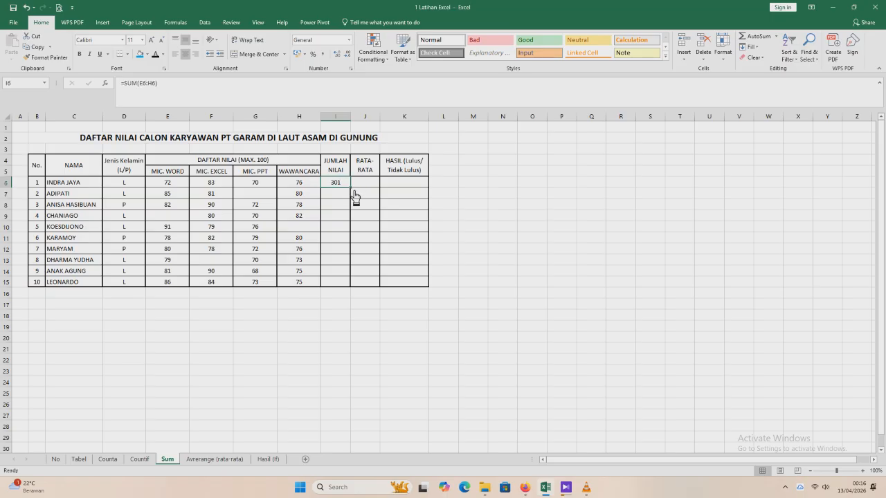
left_click_drag(355, 194, 354, 285)
left_click(336, 326)
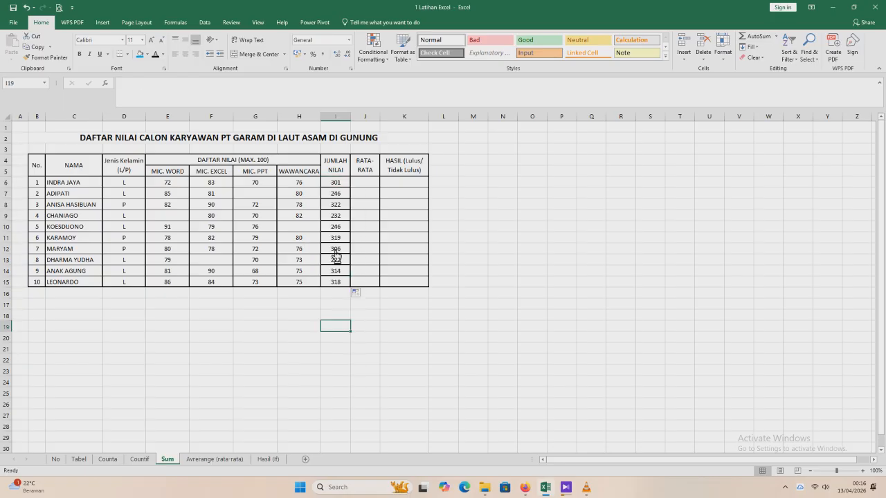
Format the totals in I6:I15 with a thin horizontal border line between the rows
left_click_drag(339, 183, 347, 288)
right_click(347, 288)
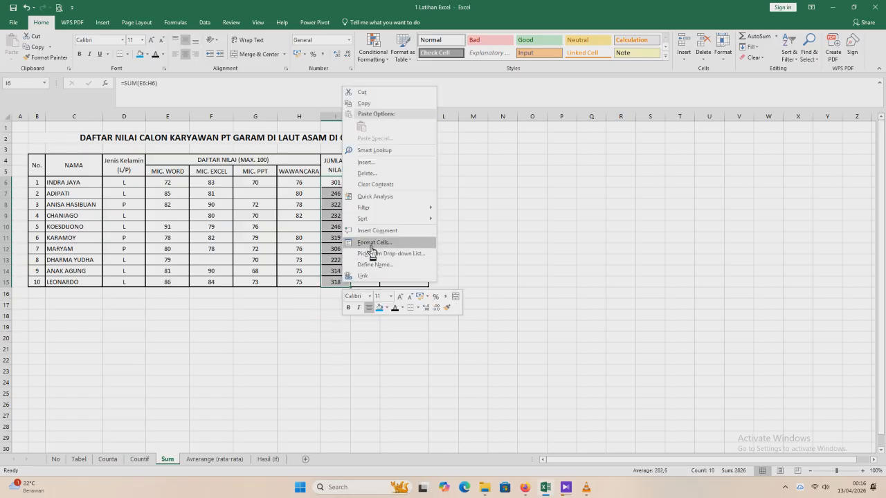
left_click(369, 251)
left_click(266, 229)
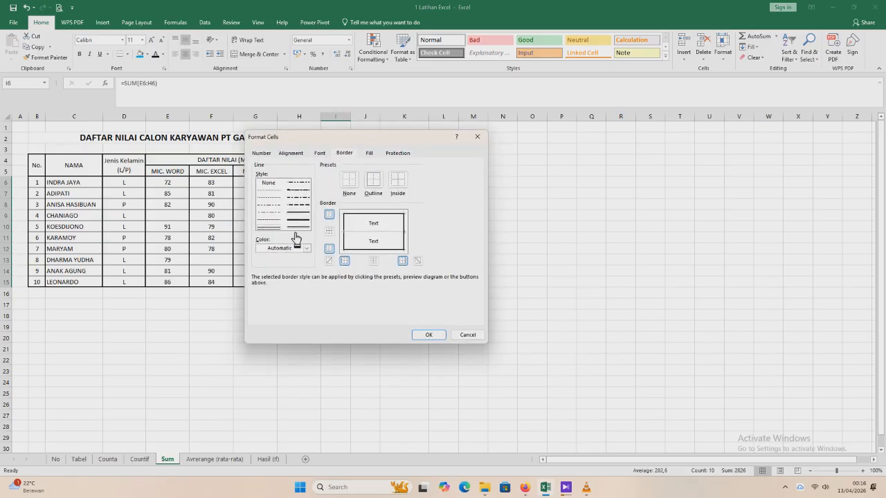
left_click(364, 233)
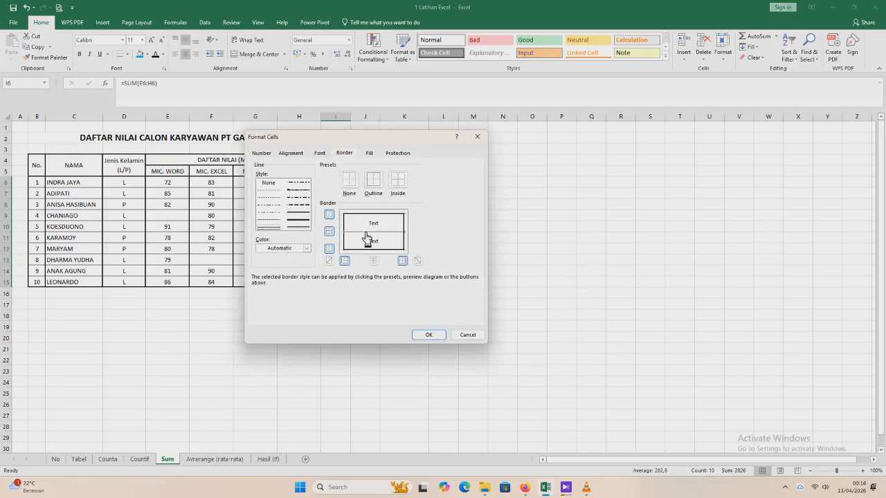
left_click(429, 335)
left_click(346, 338)
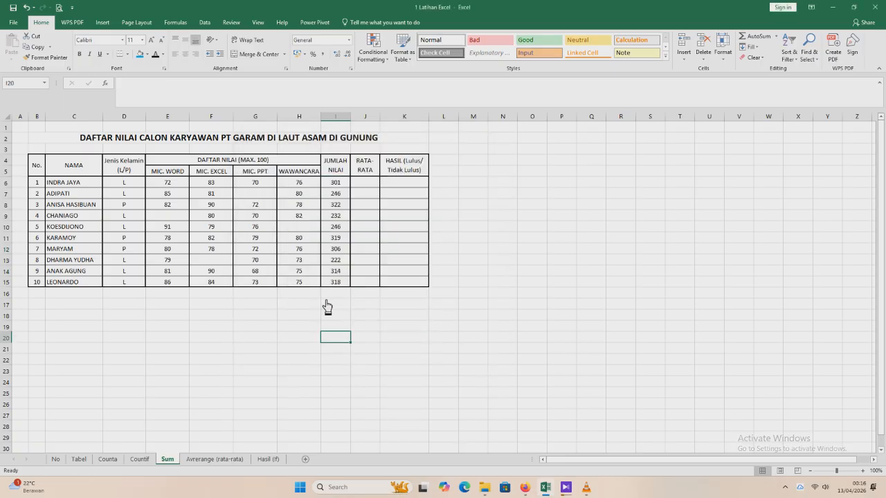
On the Avrerange (rata-rata) sheet, enter =AVERAGE(E6:H6) in J6 and fill the formula down to J15
left_click(226, 462)
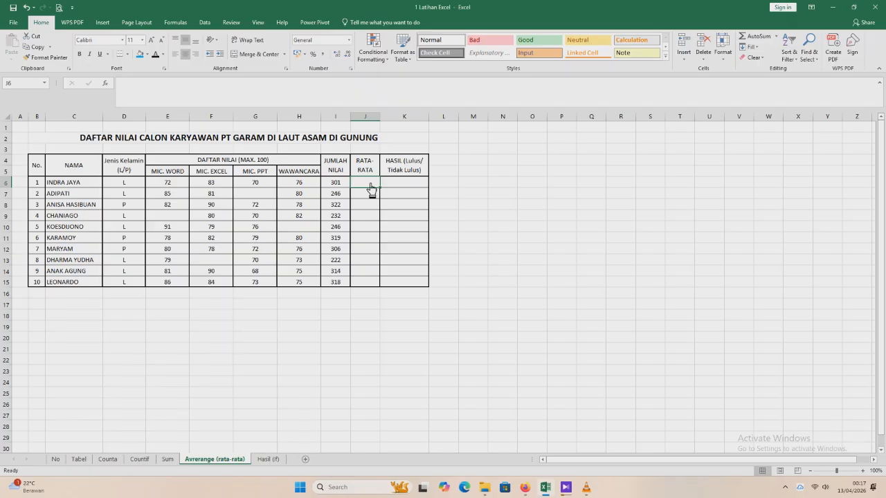
type("=")
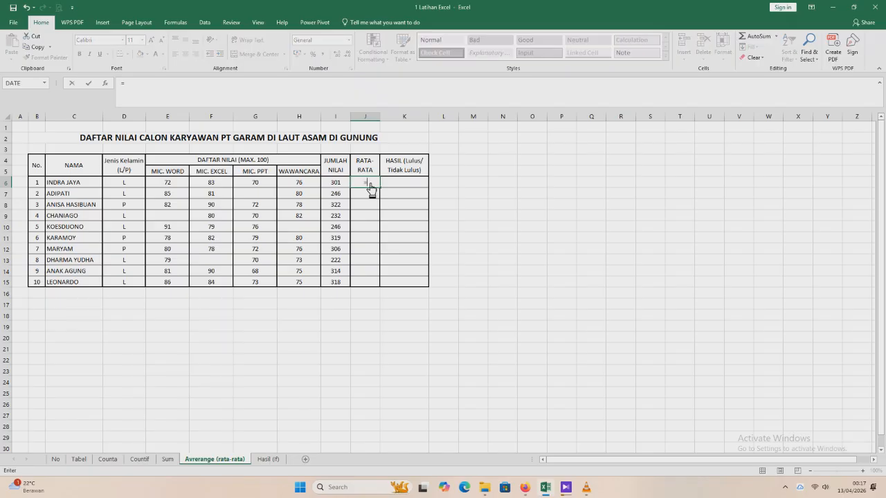
type("av")
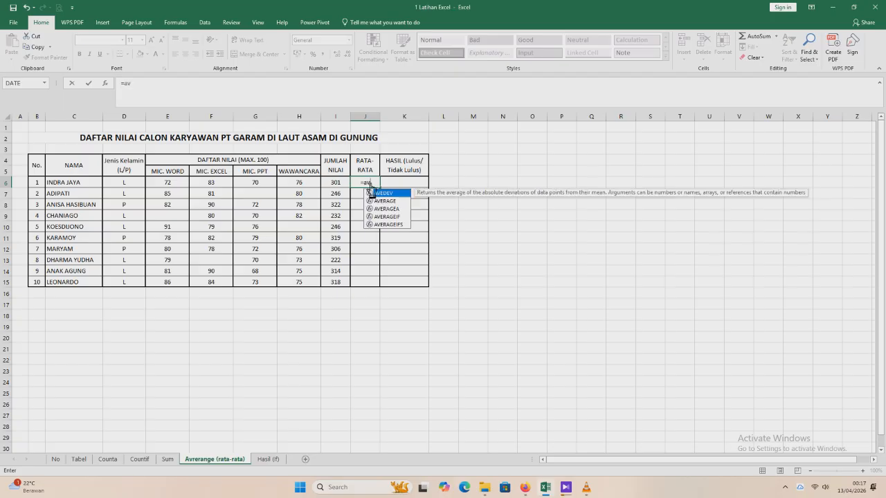
left_click(398, 202)
double_click(397, 202)
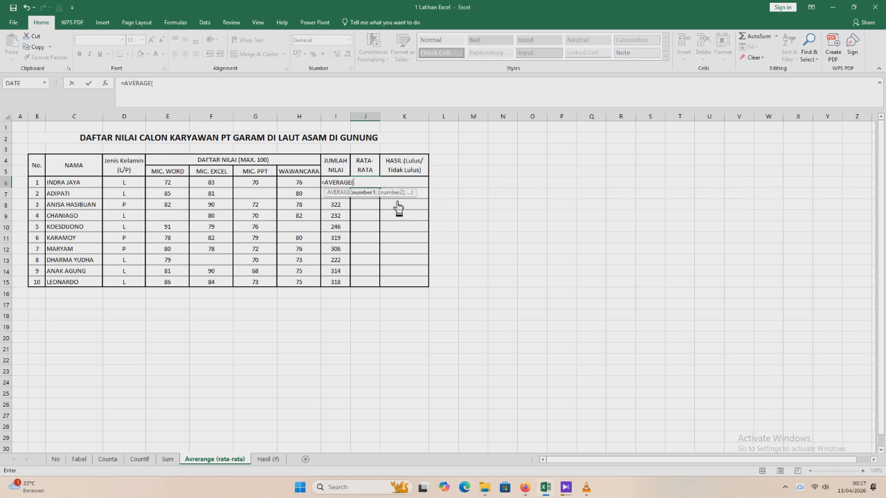
left_click_drag(170, 184, 300, 187)
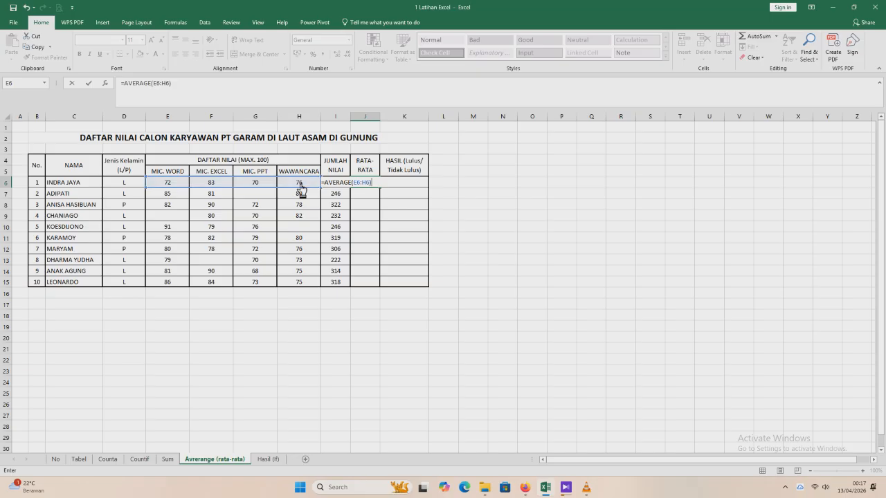
key("Return")
left_click(376, 185)
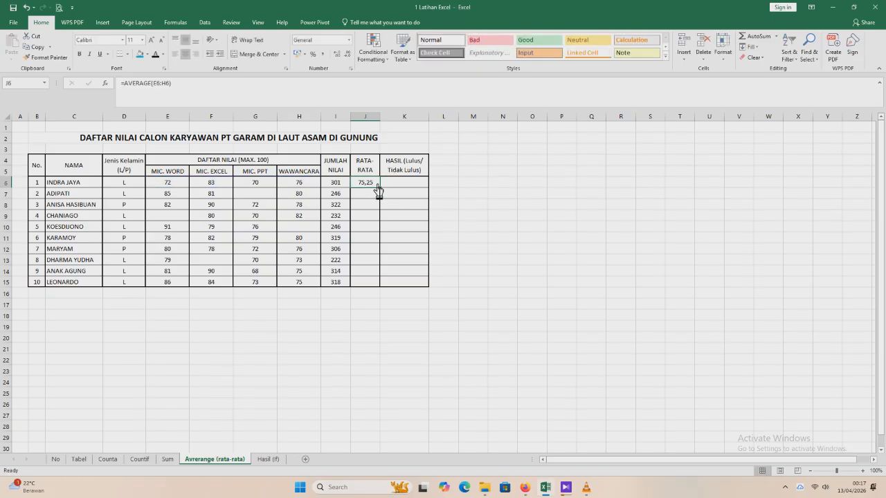
left_click_drag(383, 194, 386, 284)
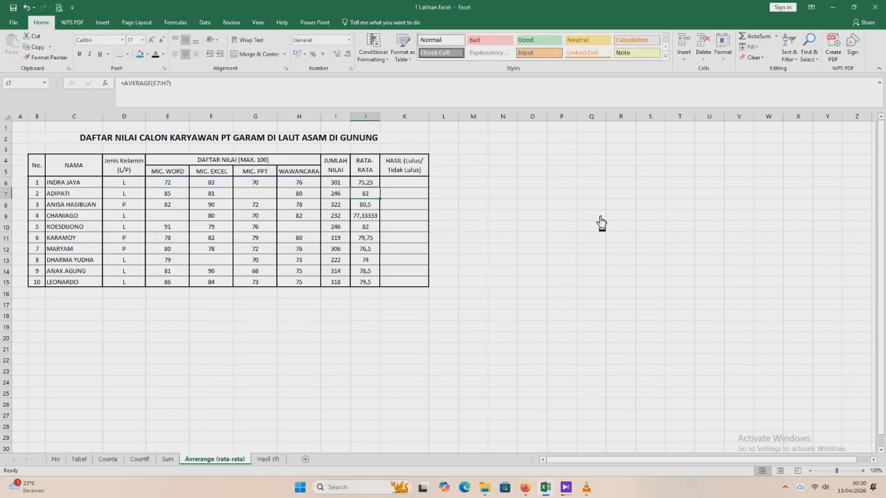
left_click(512, 379)
Change the average formula in J6 to =ROUND(AVERAGE(E6:E6:H6);2) and fill it down to J15
left_click(373, 219)
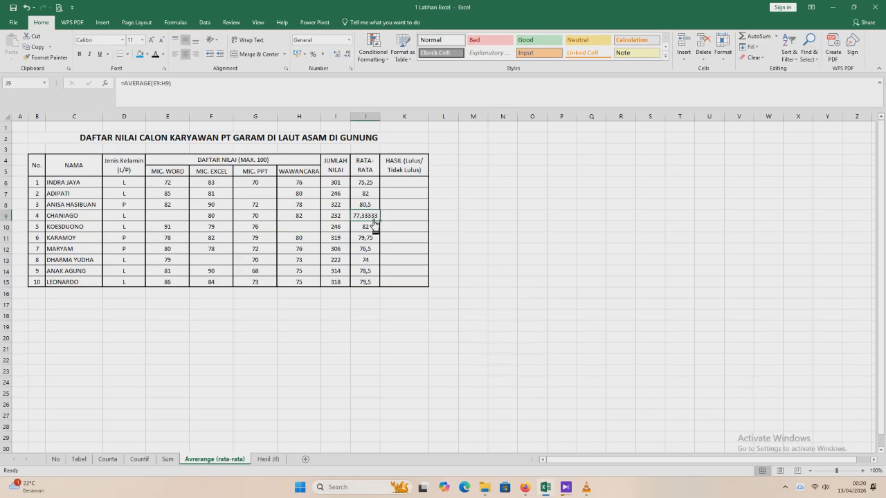
left_click(373, 185)
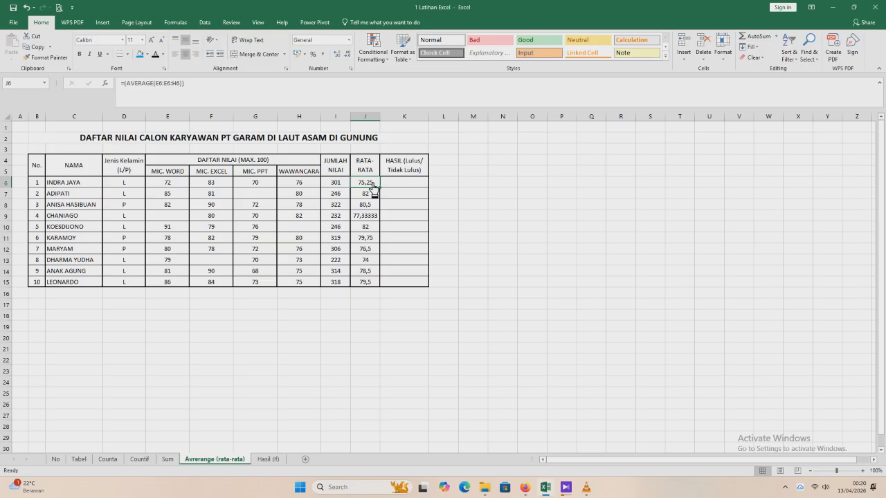
left_click(128, 85)
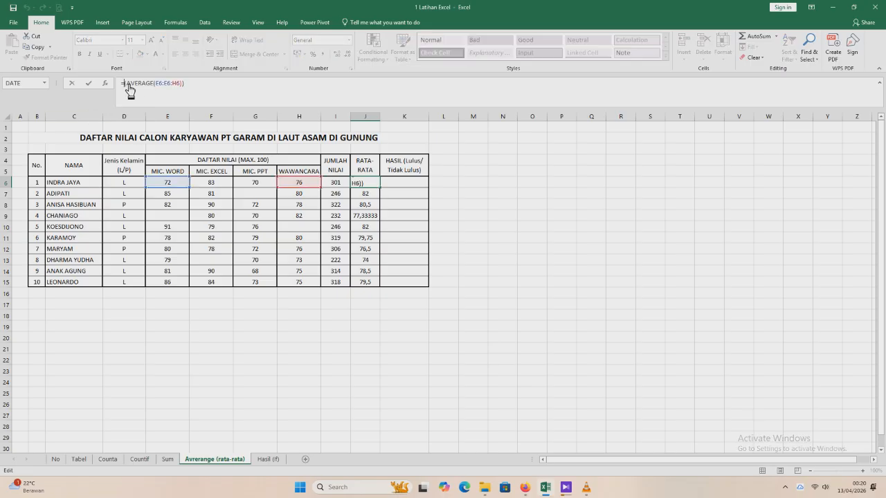
type("rou")
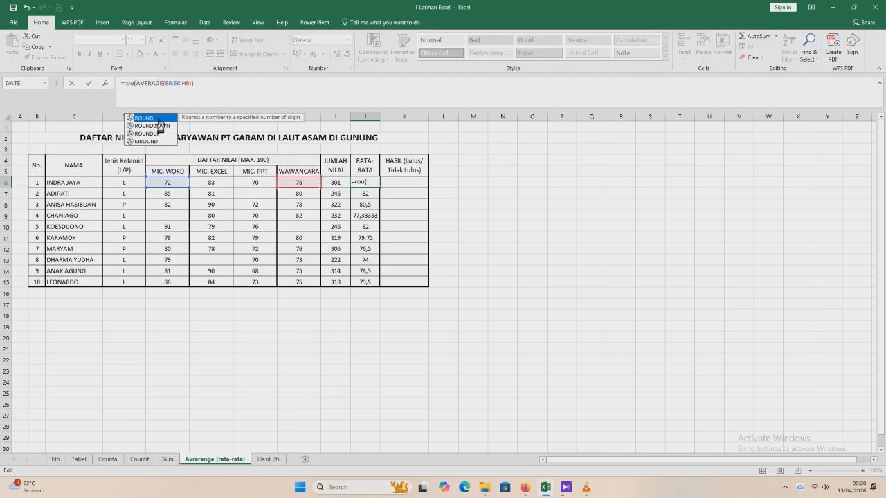
double_click(160, 126)
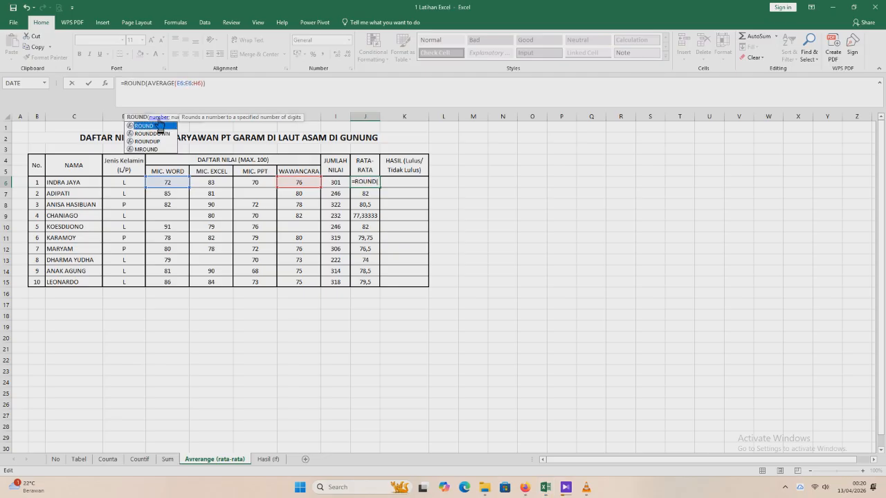
left_click(210, 86)
key("BackSpace")
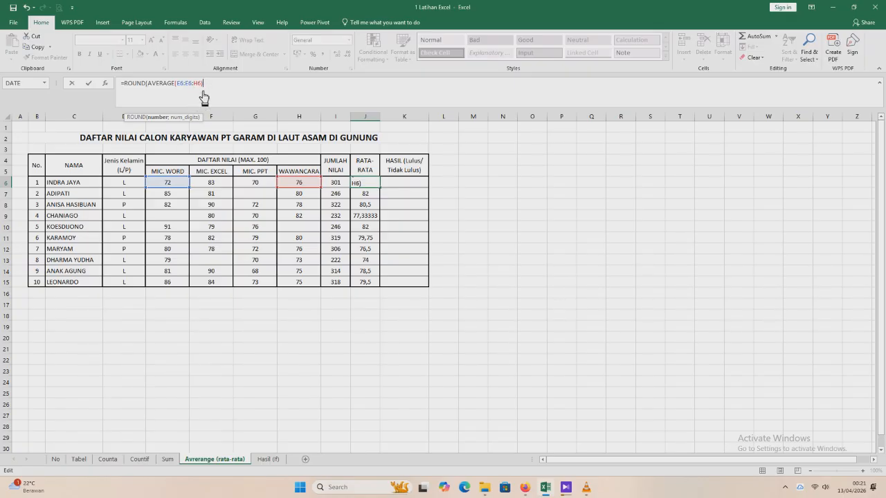
type(";2")
key("Return")
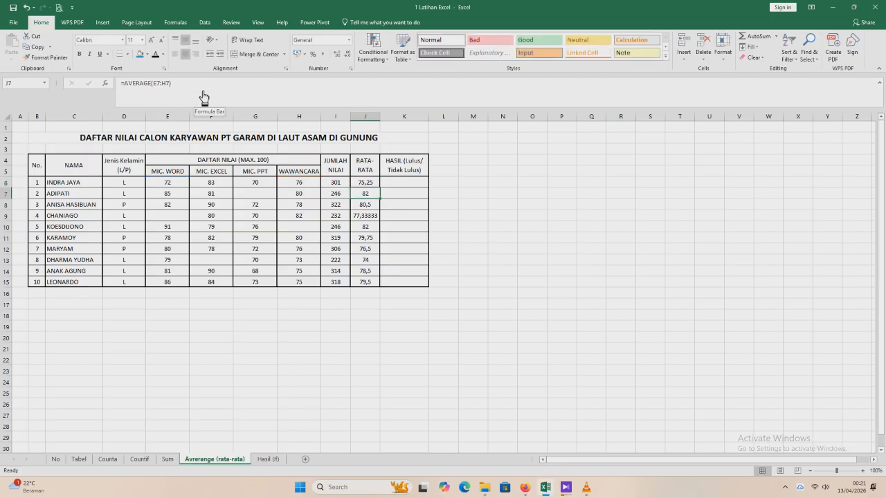
left_click(369, 184)
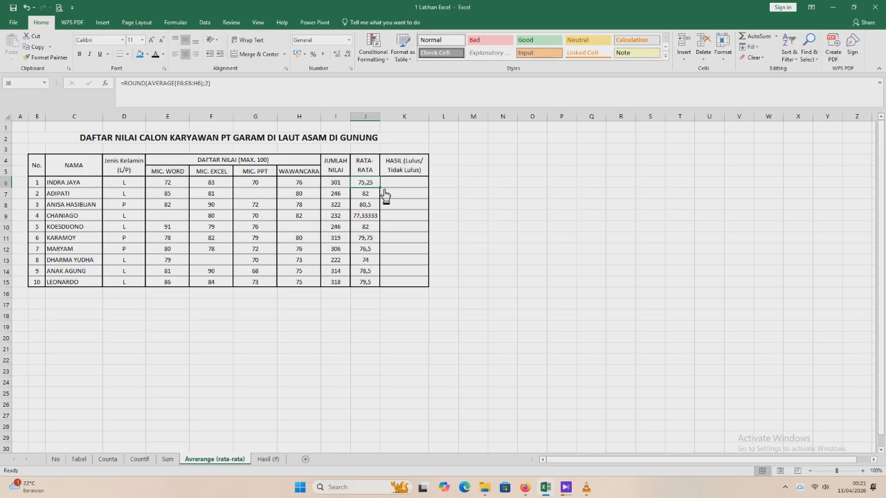
left_click_drag(385, 195, 386, 280)
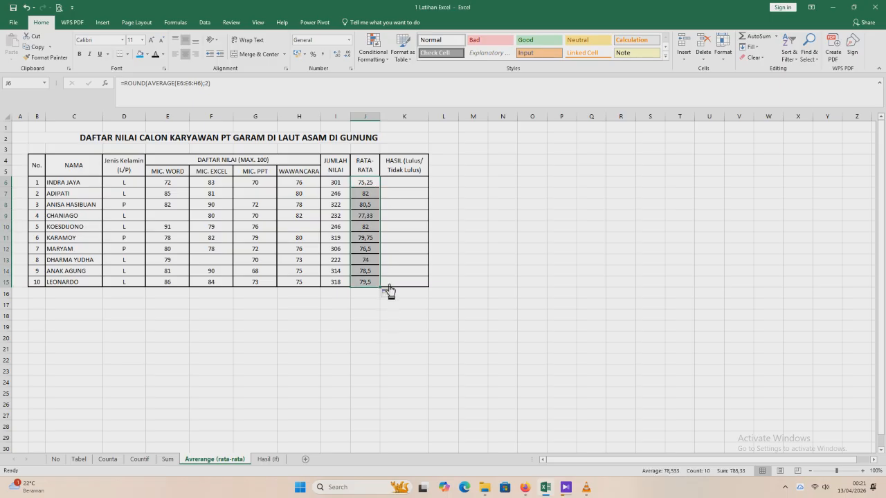
Format the averages in J6:J15 with thin horizontal border lines between the rows
left_click_drag(368, 184, 372, 282)
right_click(371, 283)
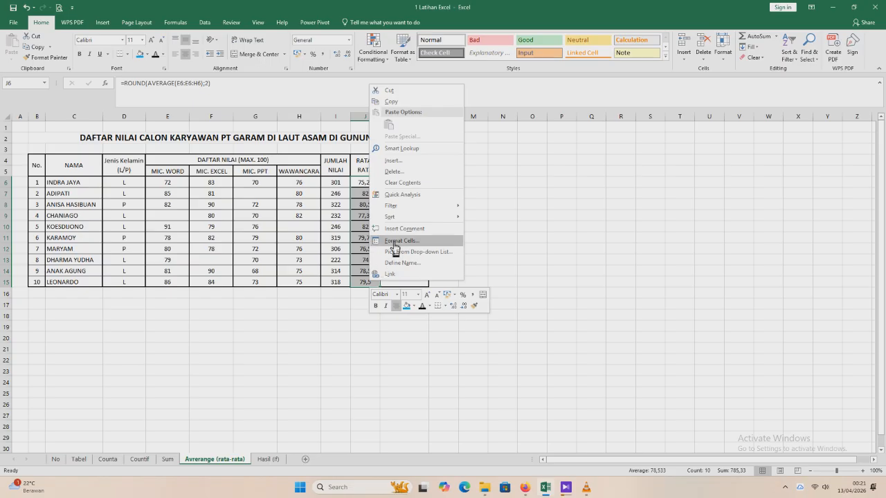
left_click(404, 337)
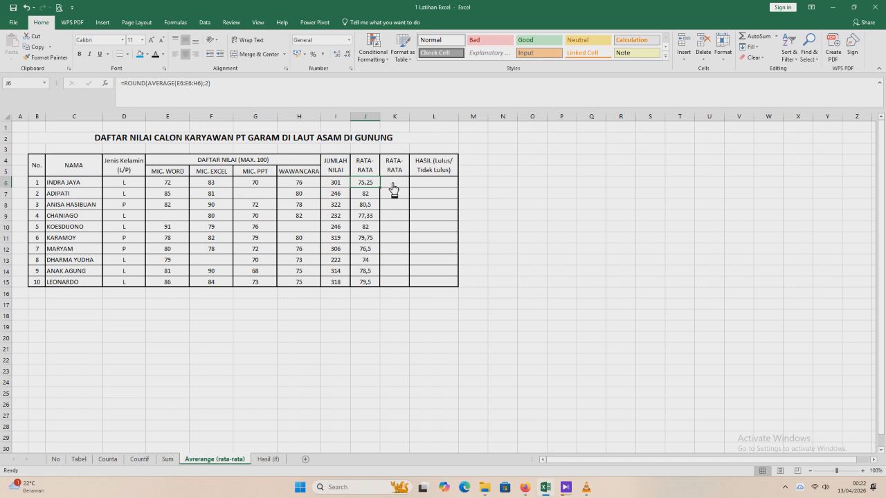
Fill the empty score cells G7, E9, H10 and F13 with yellow
left_click(392, 186)
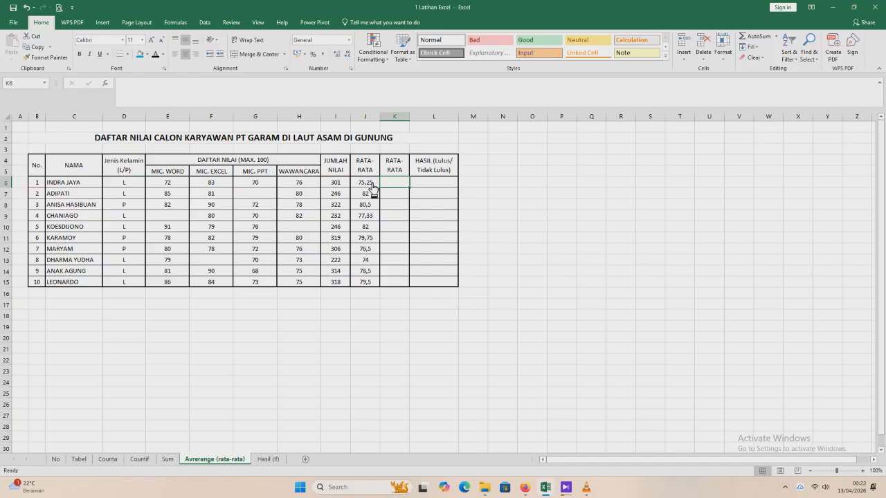
left_click_drag(371, 184, 378, 287)
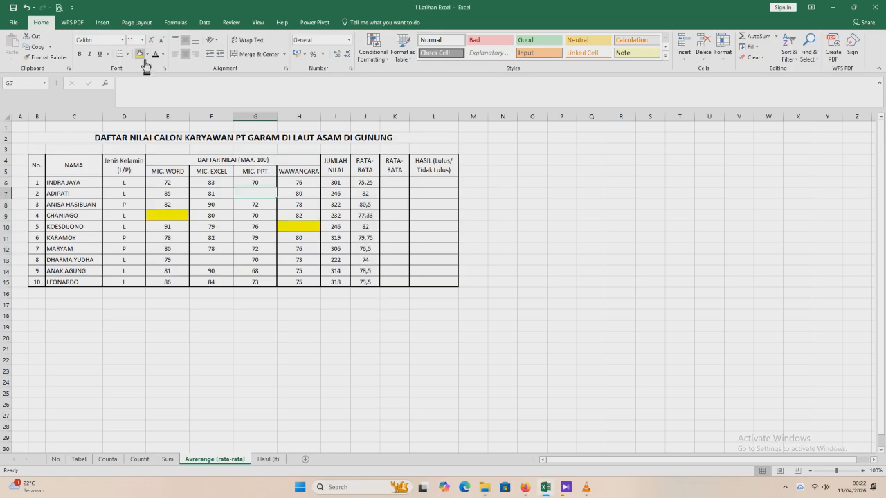
left_click(304, 229)
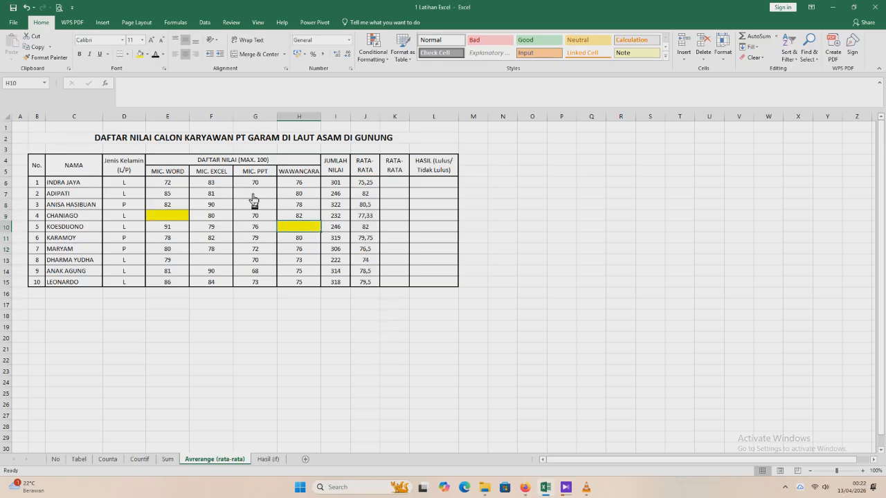
left_click(254, 195)
left_click(141, 54)
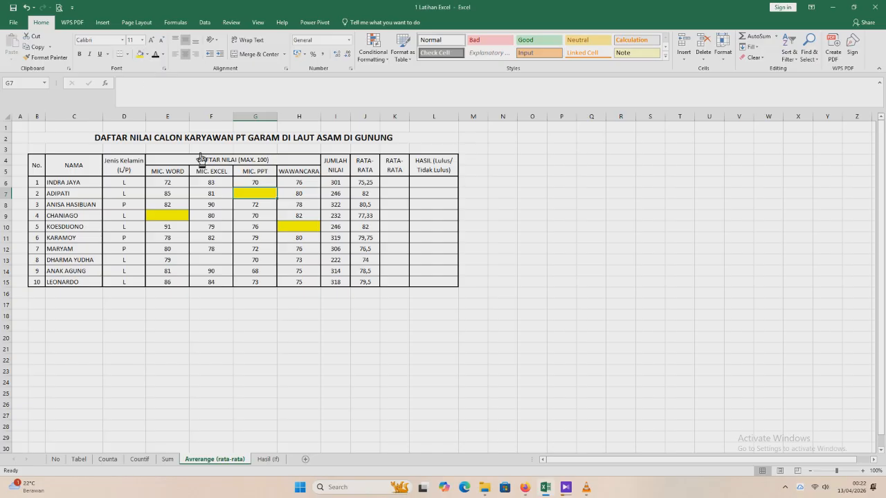
left_click(223, 262)
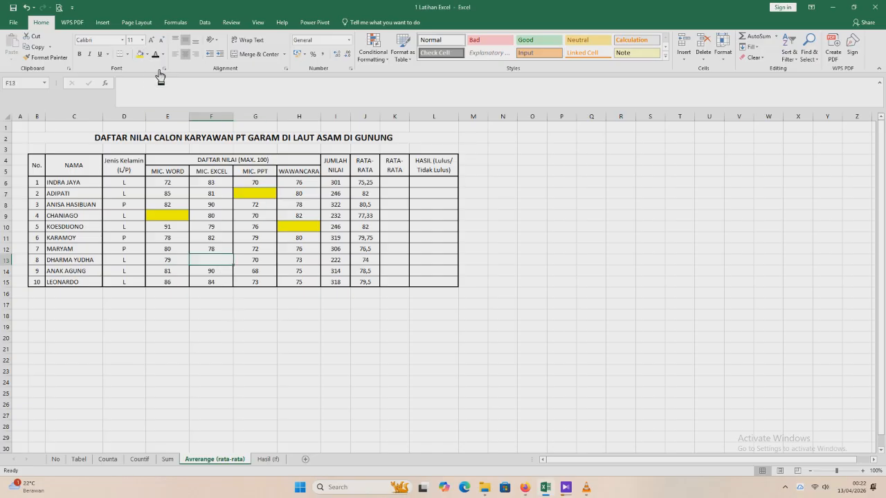
left_click(140, 55)
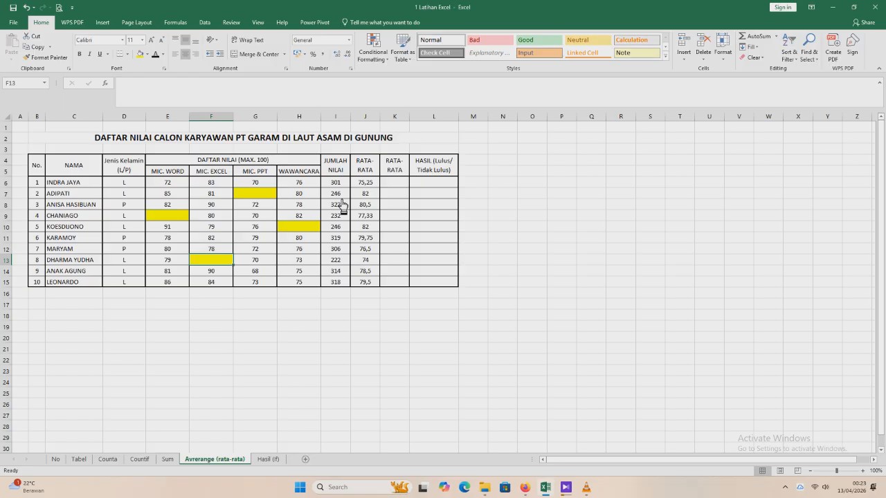
Enter =I6/4 in K6 to average the total over four tests, and fill the formula down to K15
left_click(391, 185)
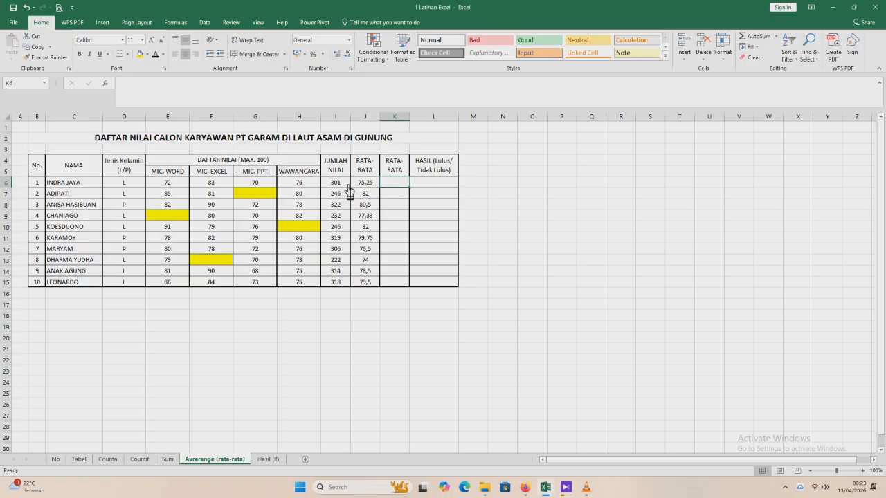
type("=")
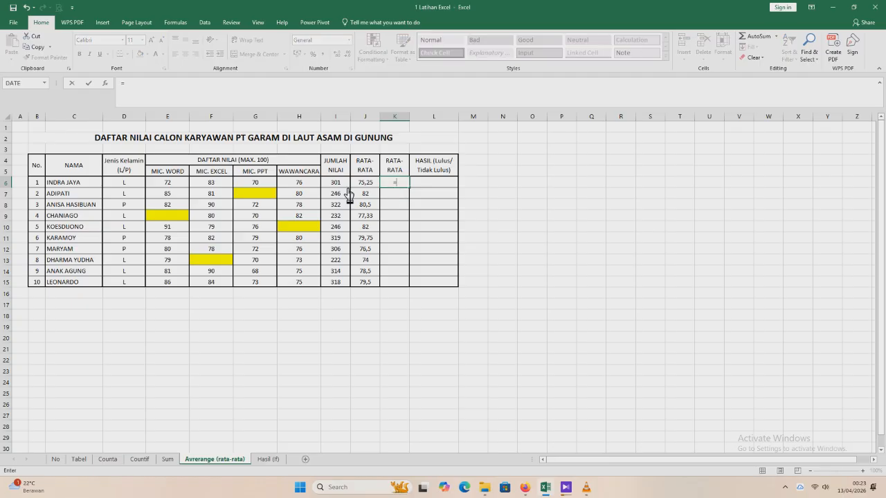
left_click(344, 185)
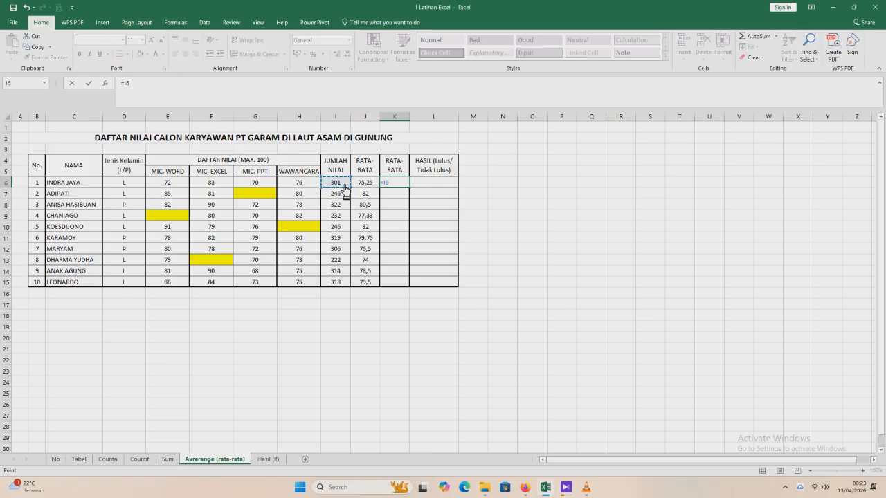
type("/4")
key("ctrl+Return")
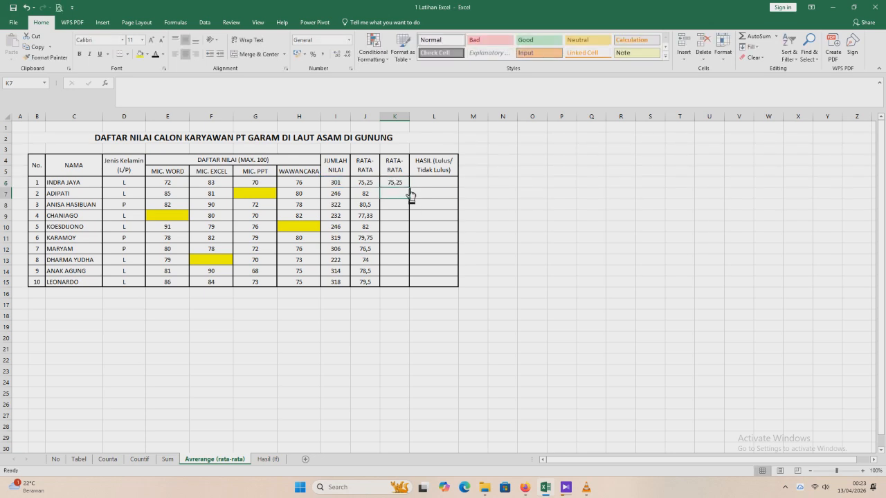
left_click_drag(410, 189, 412, 293)
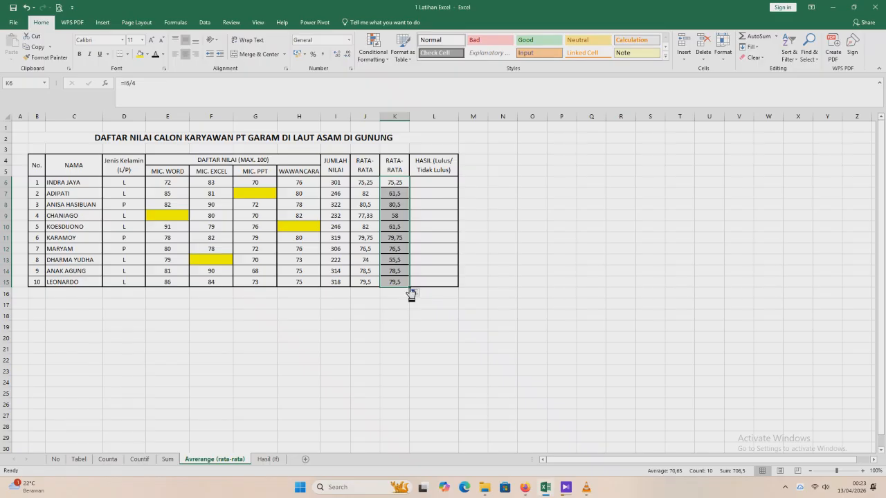
left_click(431, 339)
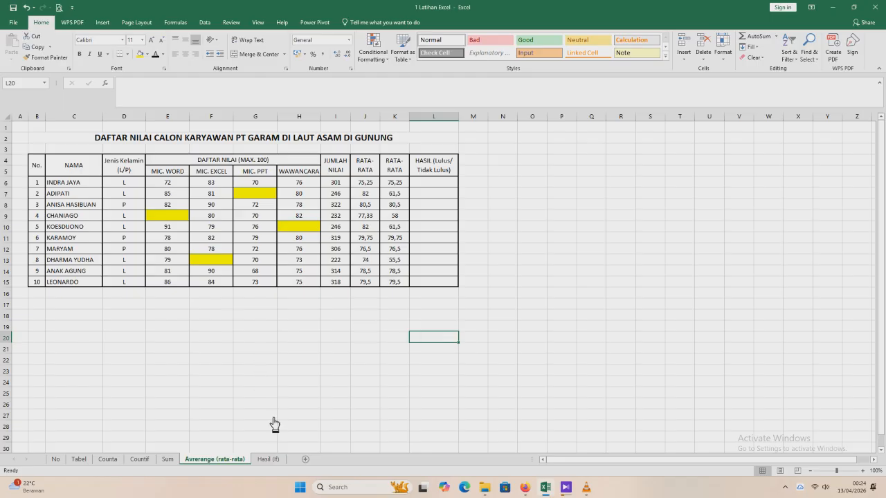
On the Hasil (If) sheet, apply outline and inside borders to the totals and averages in I6:J15
left_click(273, 459)
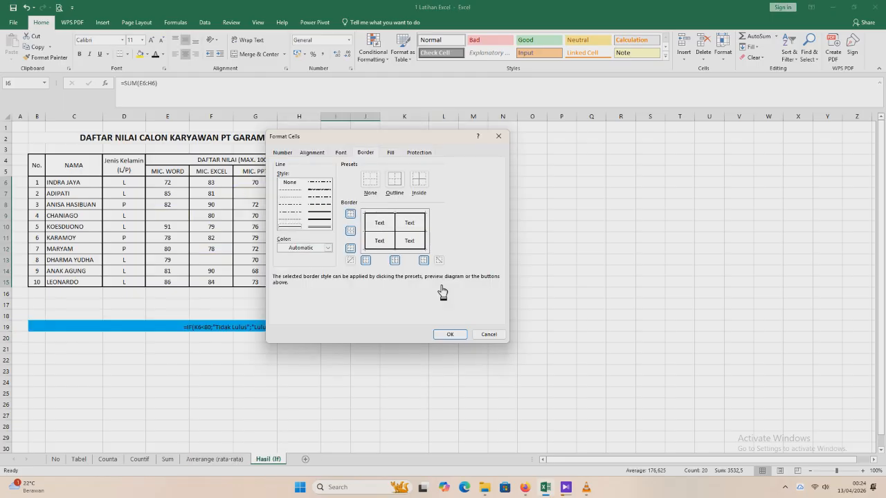
left_click(459, 337)
left_click_drag(410, 182, 411, 193)
Enter =IF(J6<75;"Tidak Lulus";"Lulus") in K6 and fill the formula down to K15
left_click(409, 184)
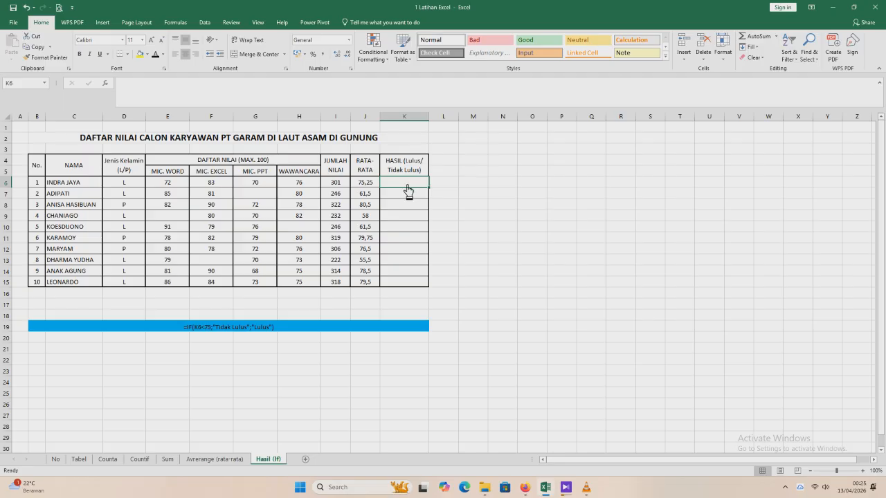
type("=IF(J6<75;\"")
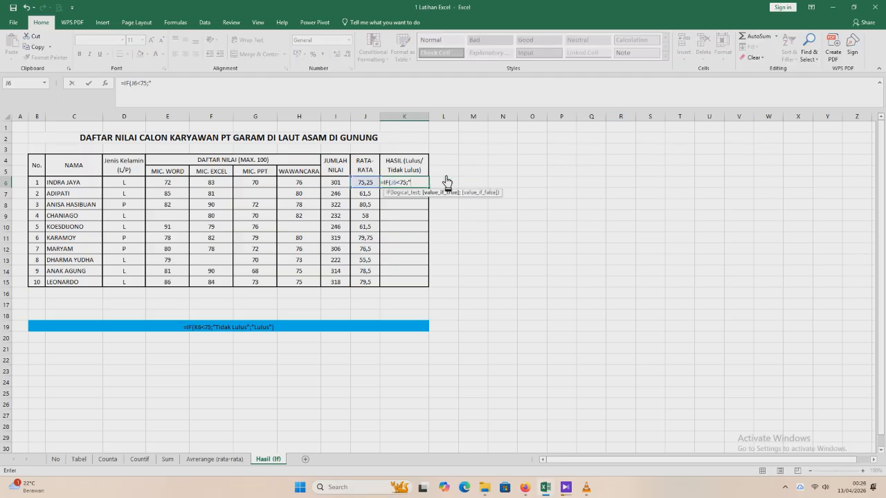
type("Tidak Lul")
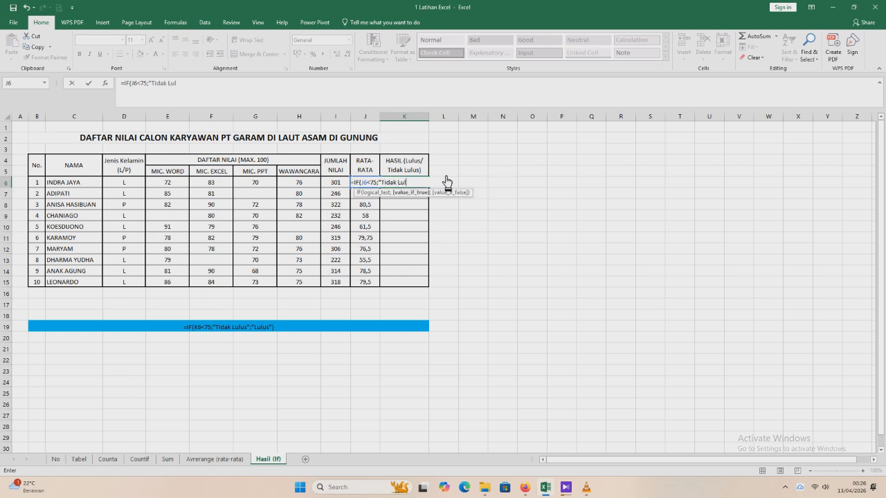
type("us\";")
type("\"Lulus\")")
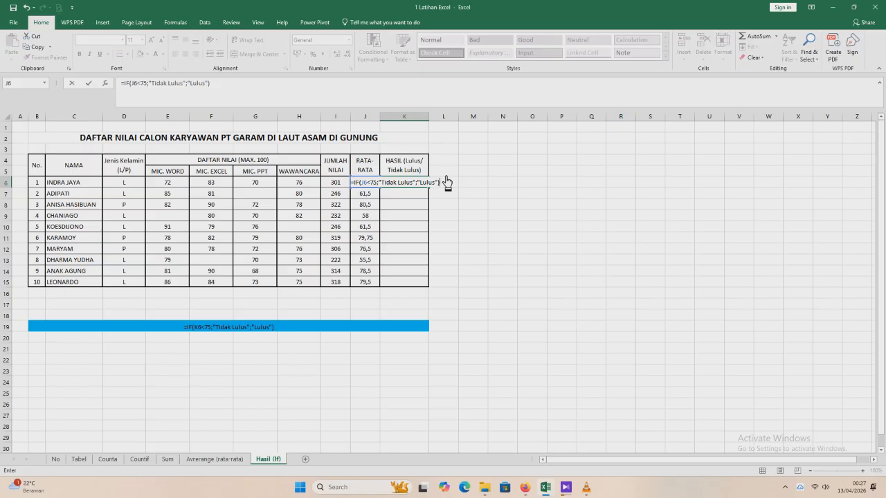
key("Return")
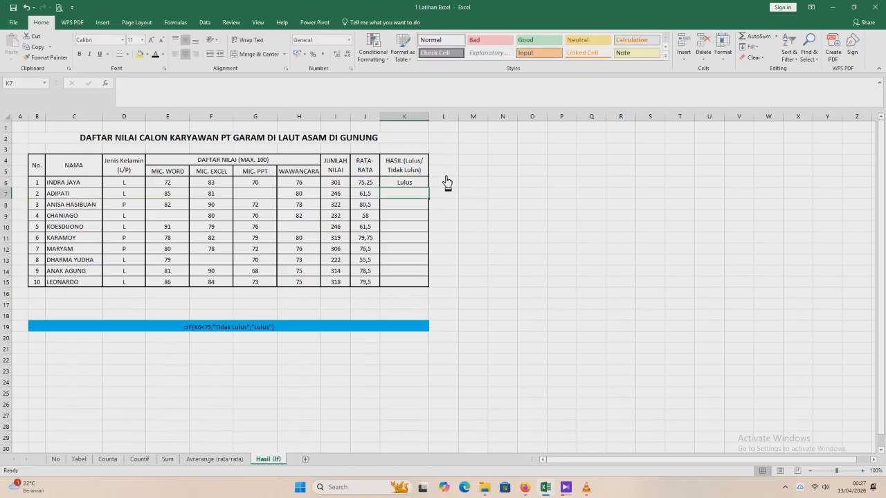
left_click(405, 184)
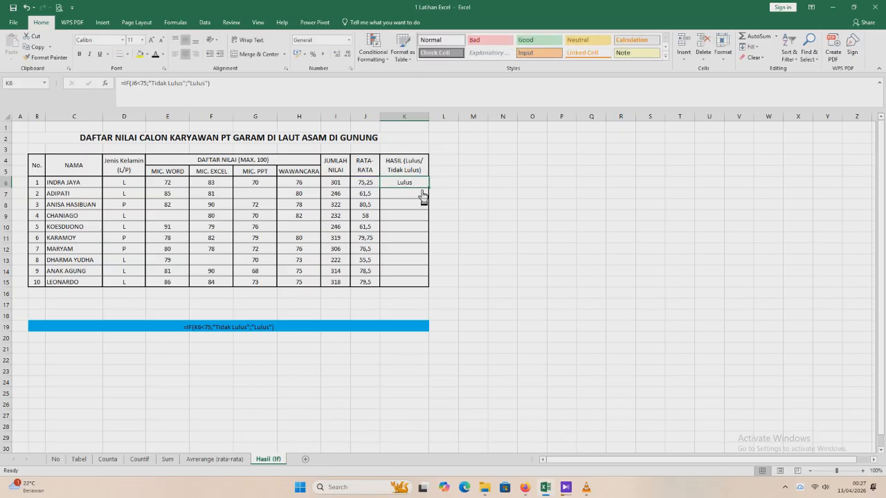
left_click_drag(432, 191, 438, 295)
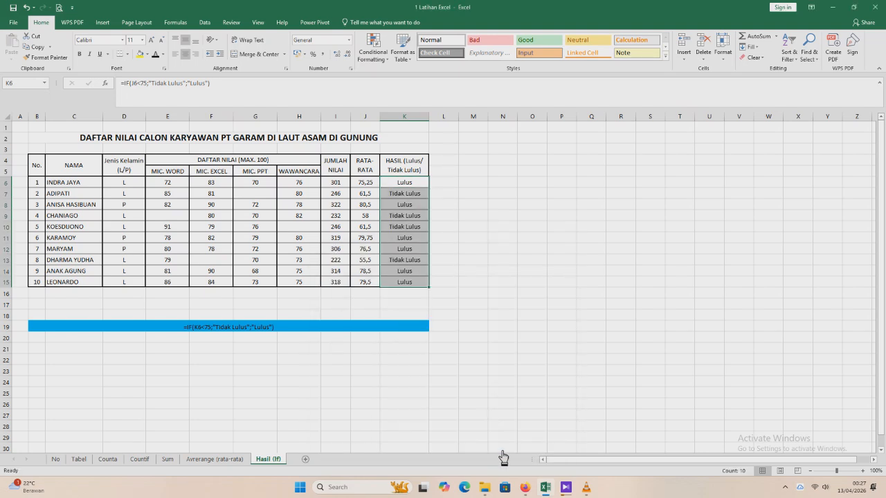
left_click(490, 276)
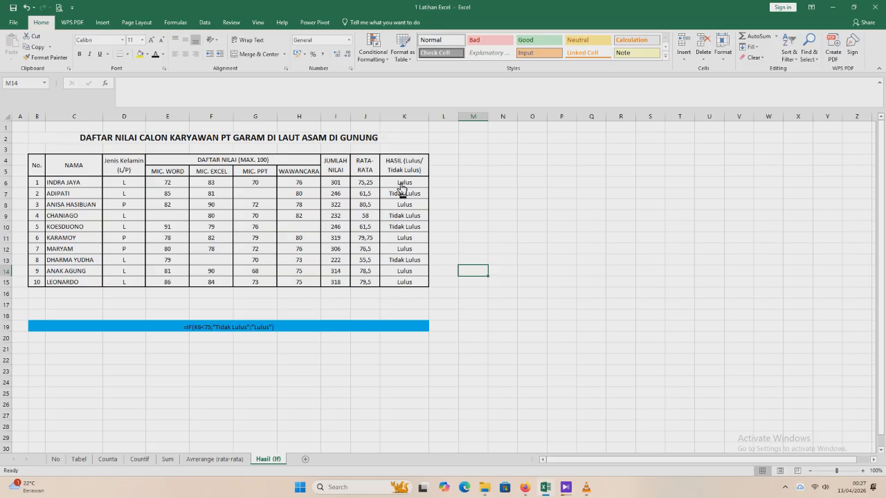
left_click(402, 183)
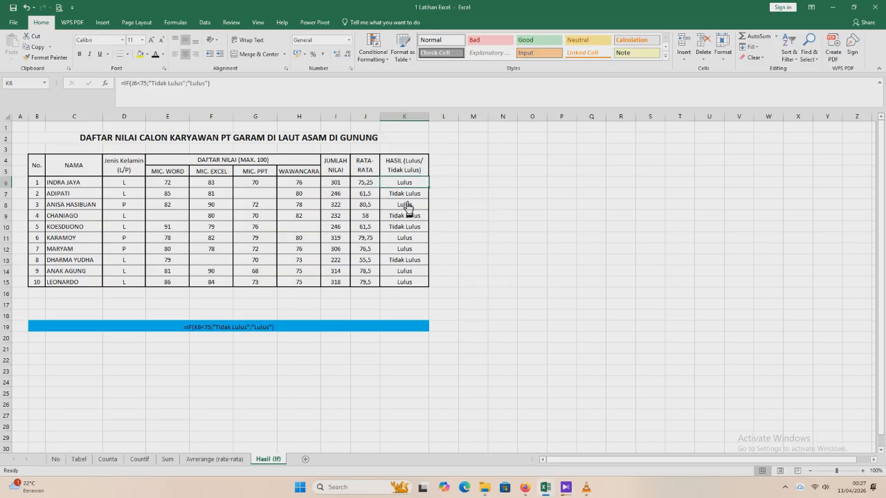
left_click(408, 205)
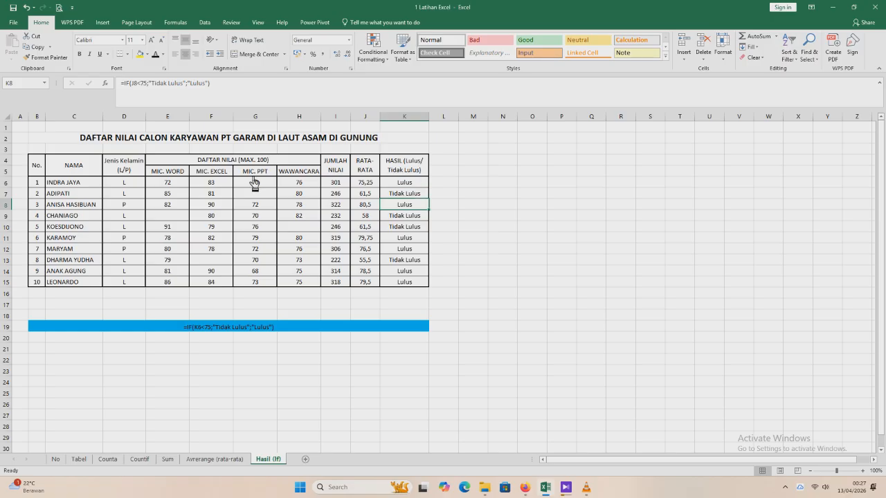
Add filters to B6:K15 and sort the rows by the HASIL column from A to Z
left_click_drag(40, 185, 399, 294)
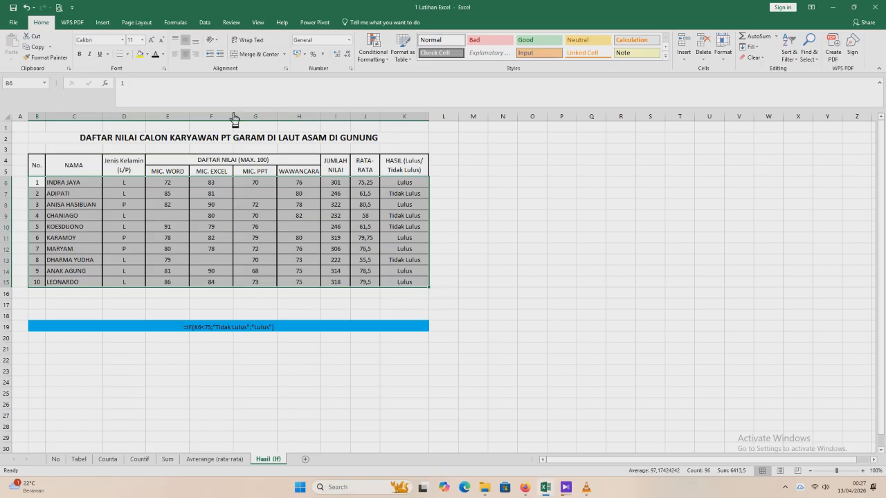
left_click(206, 24)
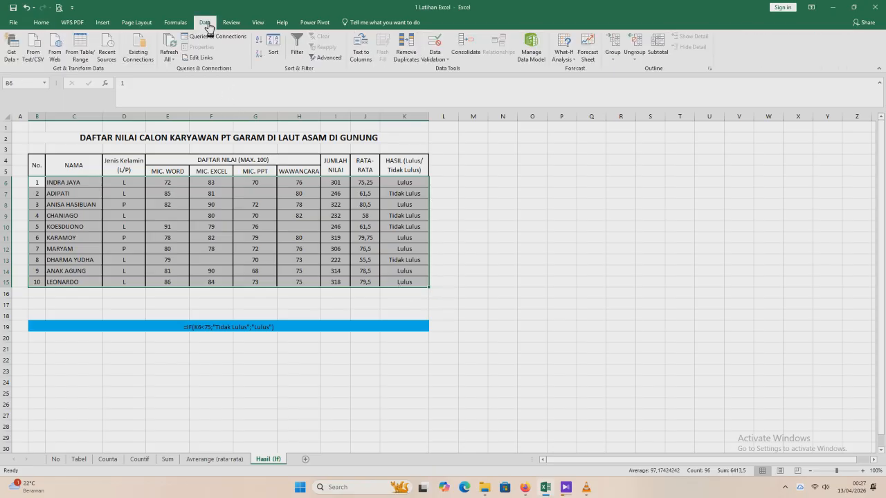
left_click(296, 47)
left_click(498, 150)
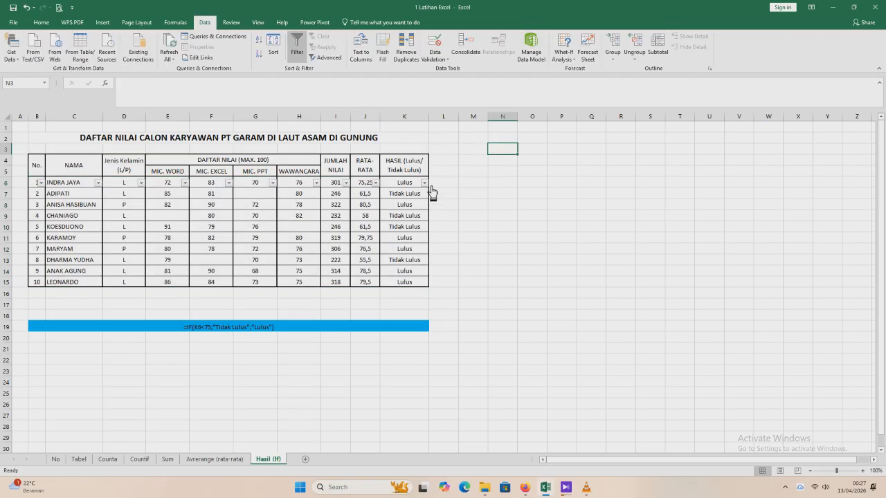
left_click(424, 183)
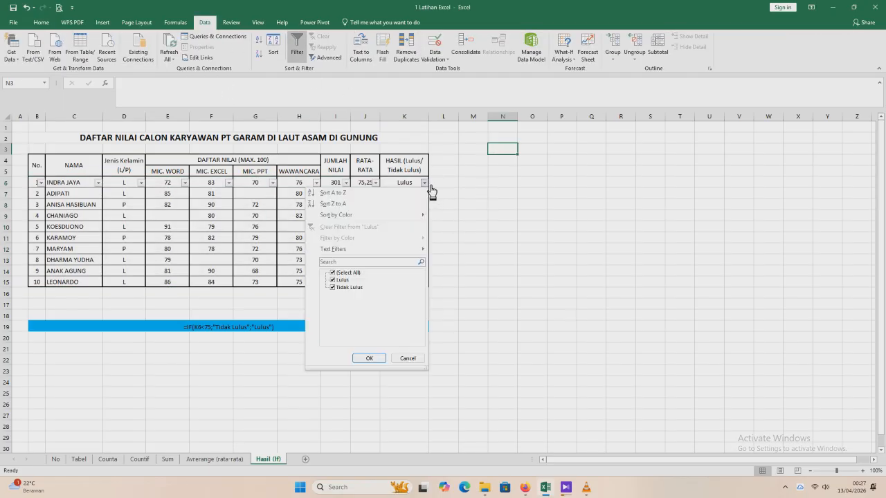
left_click(333, 287)
left_click(365, 357)
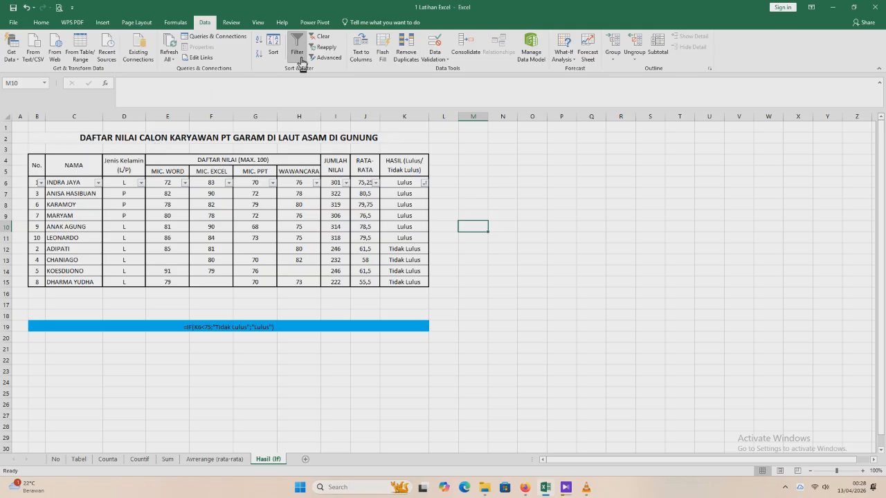
Remove the filters and fill the Lulus cells K6:K11 with light green
left_click(296, 45)
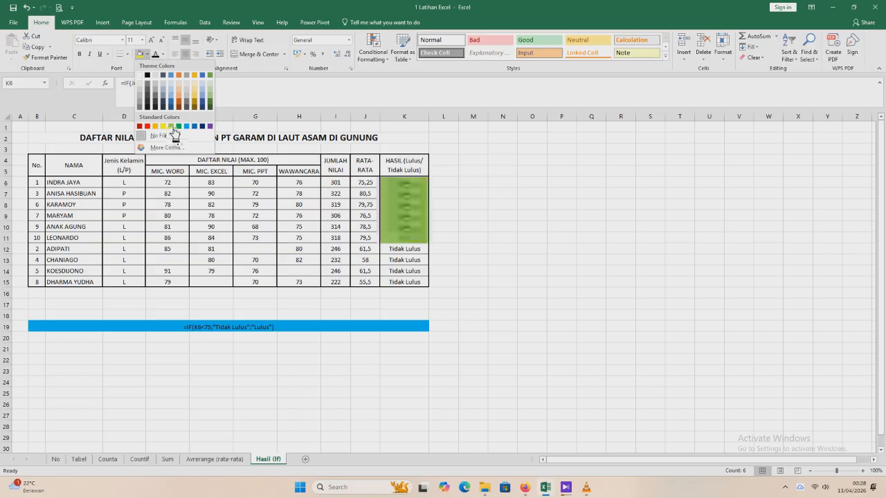
left_click(173, 136)
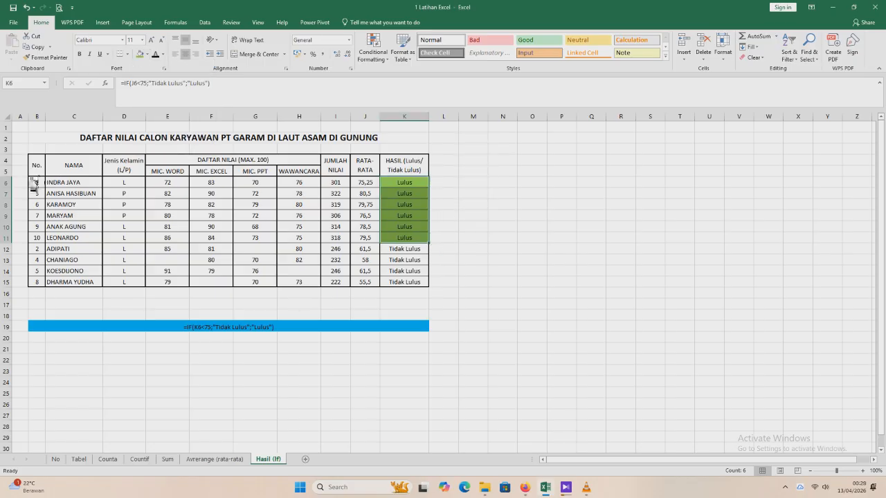
Insert an empty row above the first data row and reduce the new row's height
left_click(9, 186)
right_click(8, 186)
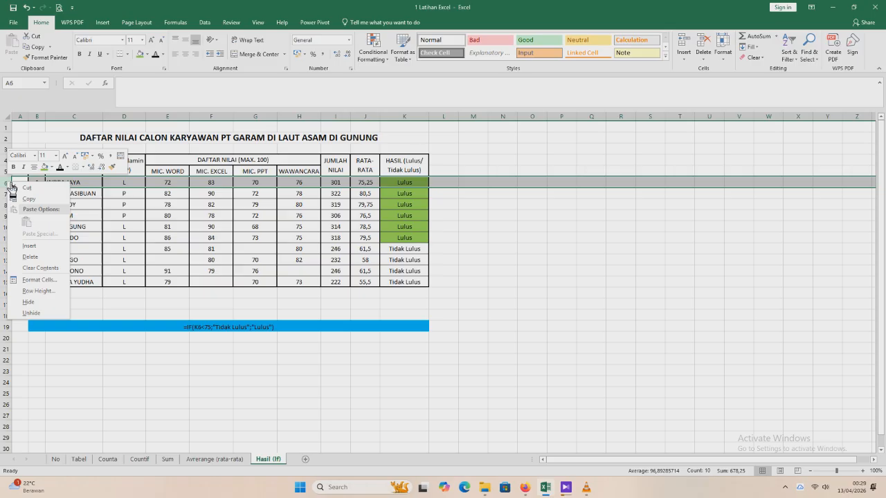
left_click(40, 247)
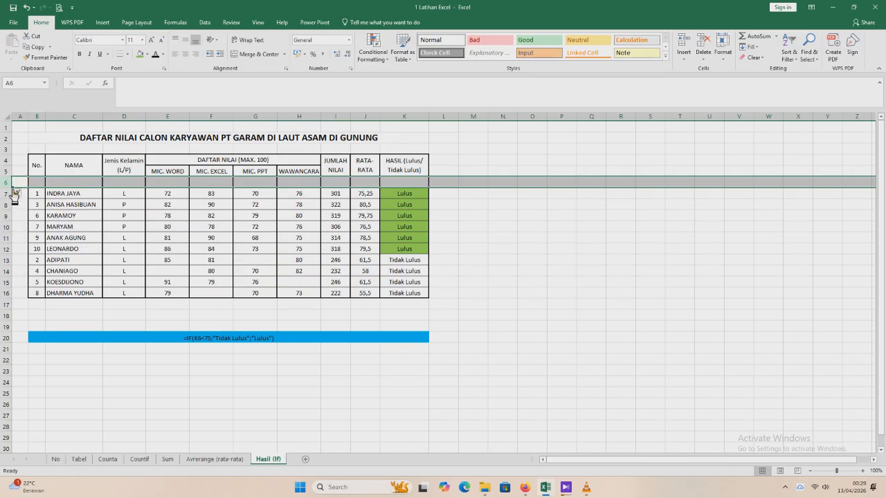
left_click_drag(14, 188, 14, 185)
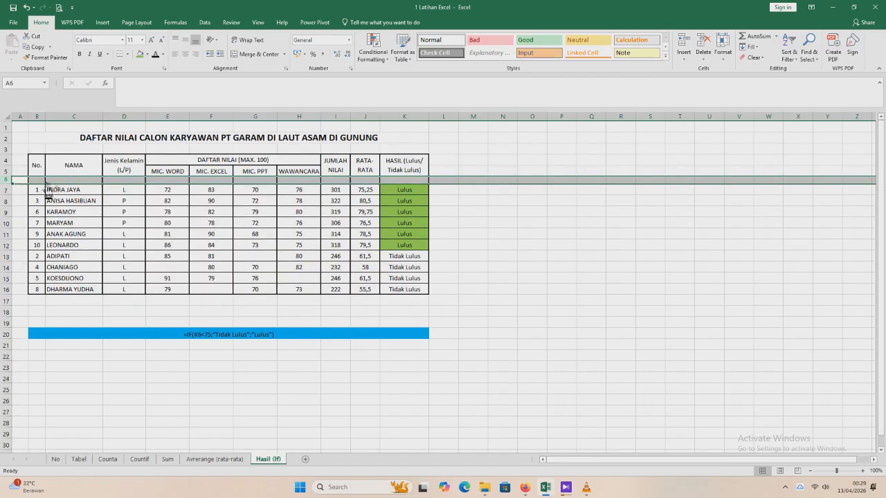
Add filters to the empty row B6:K6 below the table headers
left_click(41, 180)
left_click(204, 22)
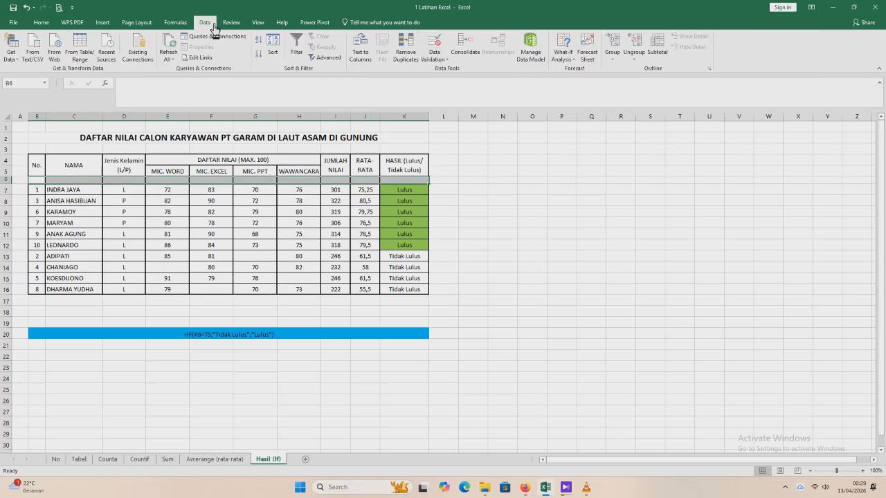
left_click(297, 52)
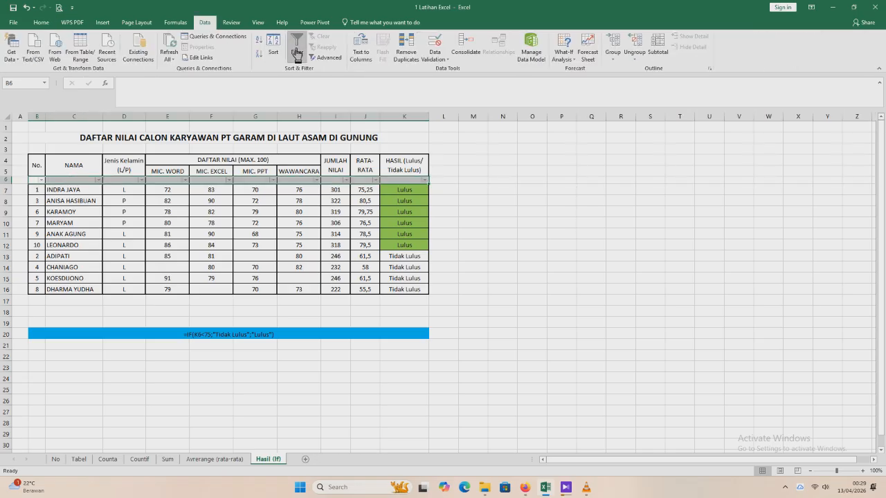
Try sorting the table by the RATA-RATA column from smallest to largest, and undo the sort
left_click(374, 180)
left_click(348, 191)
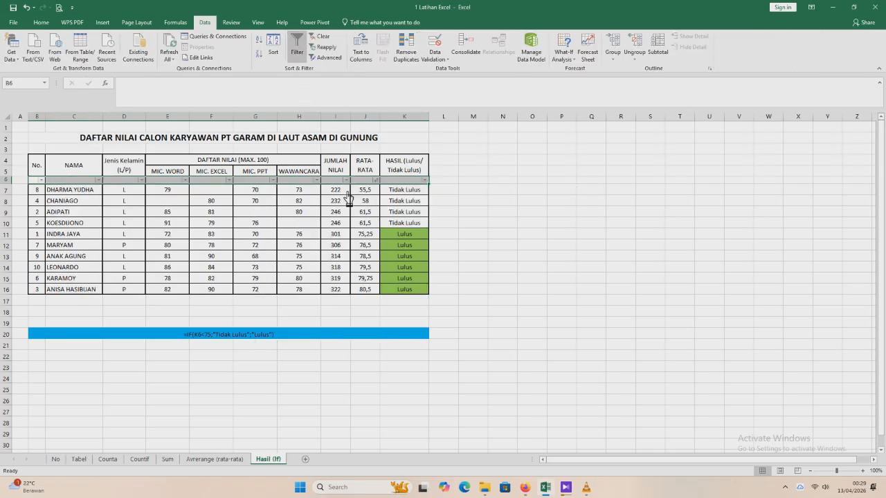
key("ctrl+z")
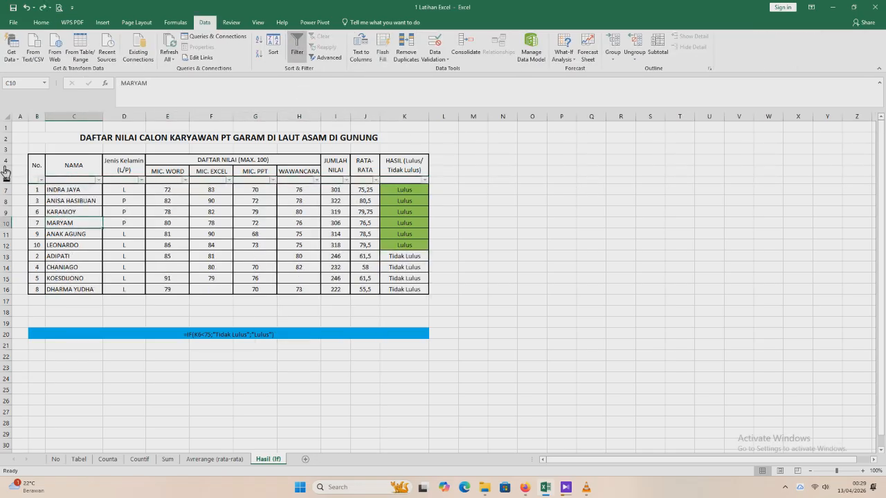
Sort the table by the RATA-RATA column from largest to smallest and review the ranked names
left_click(376, 180)
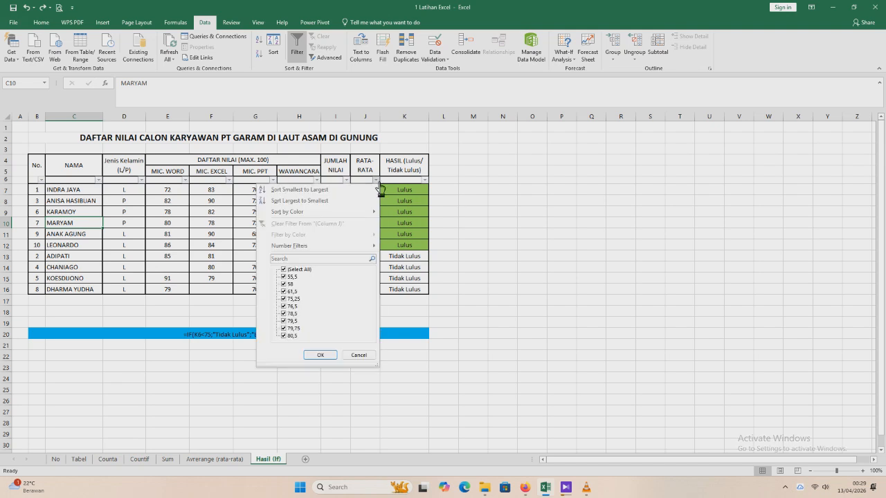
left_click(296, 201)
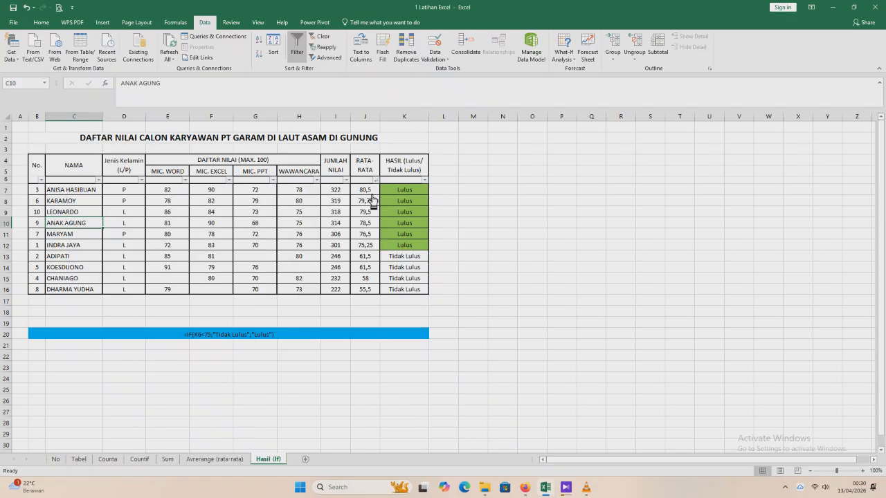
left_click(82, 209)
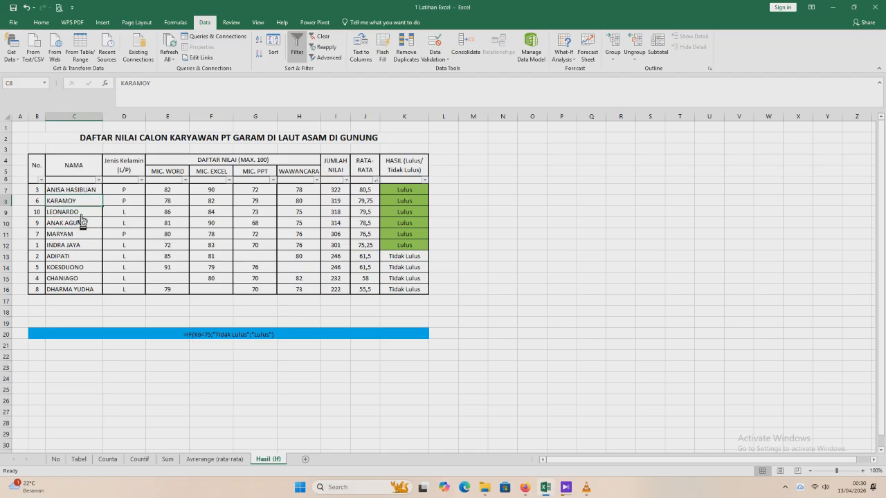
left_click(81, 226)
left_click(81, 236)
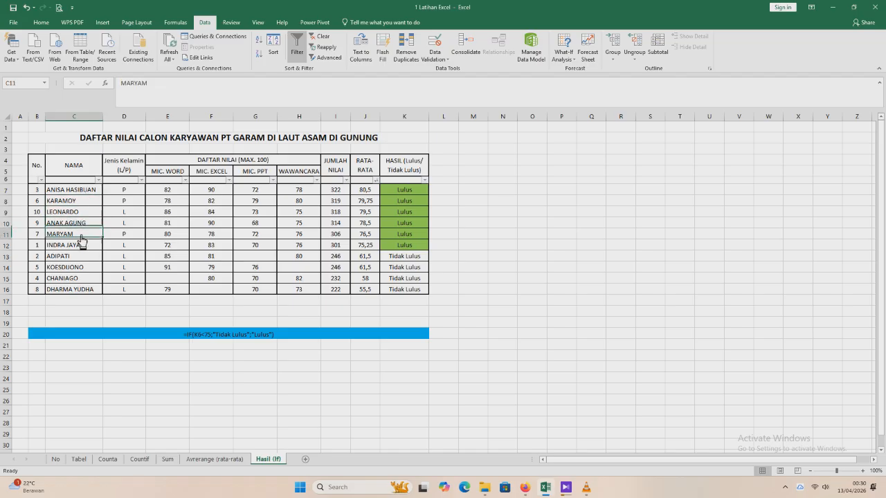
Review the RATA-RATA scores of the top-ranked candidates marked Lulus in the sorted table
left_click(79, 246)
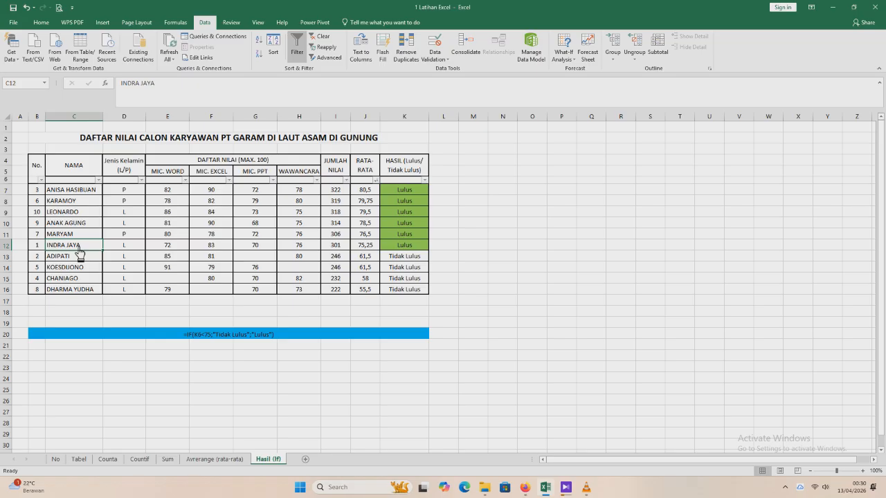
left_click_drag(367, 192, 368, 248)
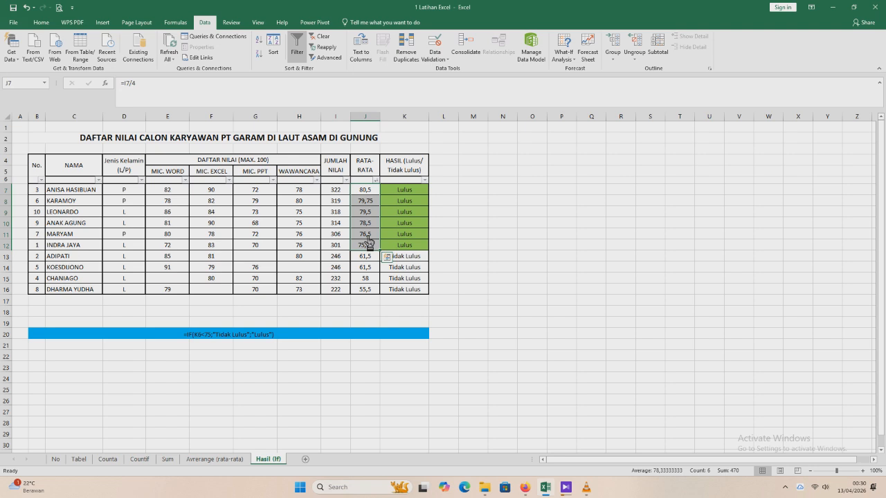
left_click(371, 192)
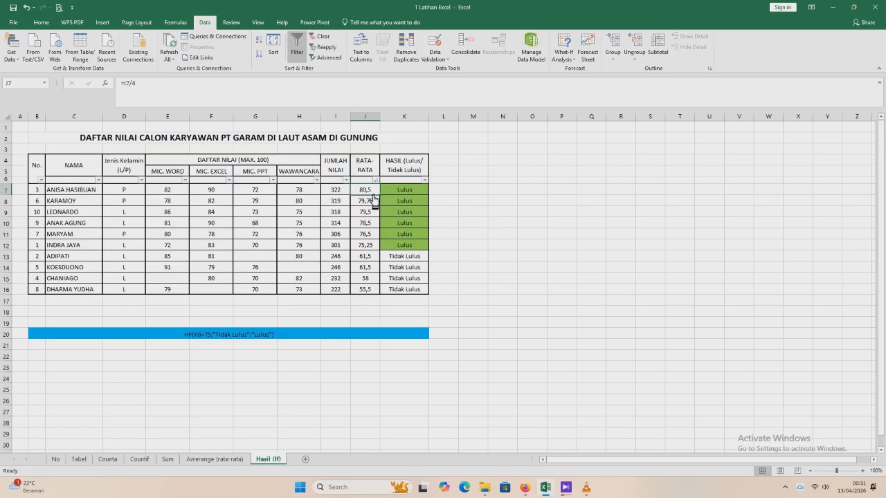
left_click(456, 216)
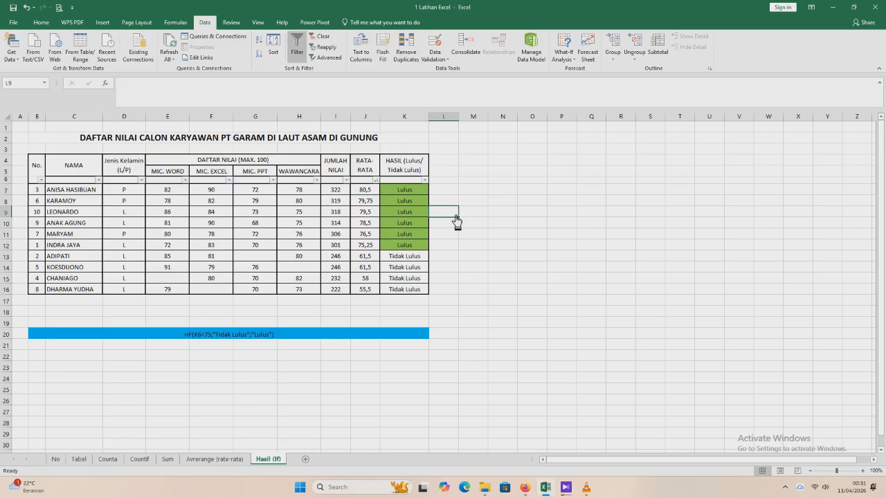
left_click(495, 246)
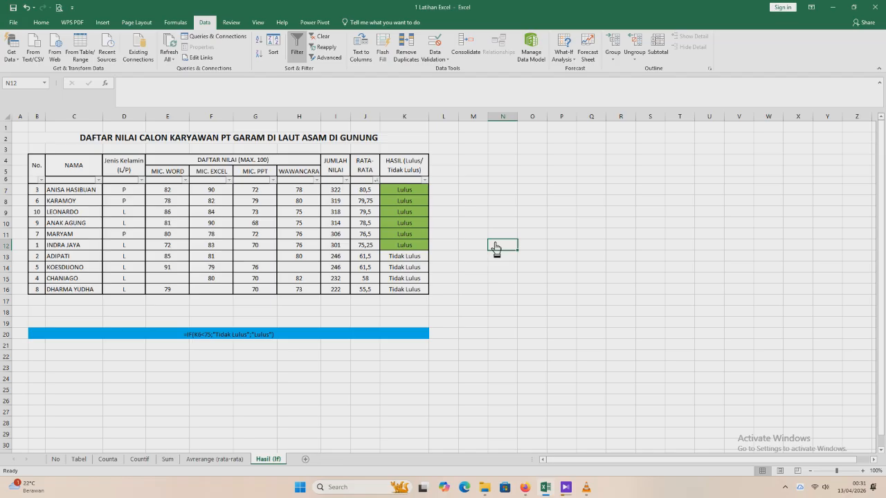
left_click(286, 317)
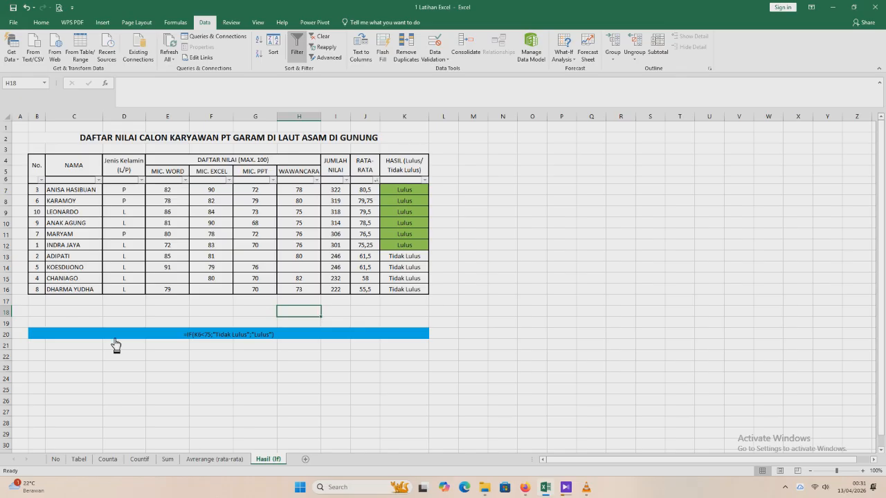
left_click(218, 378)
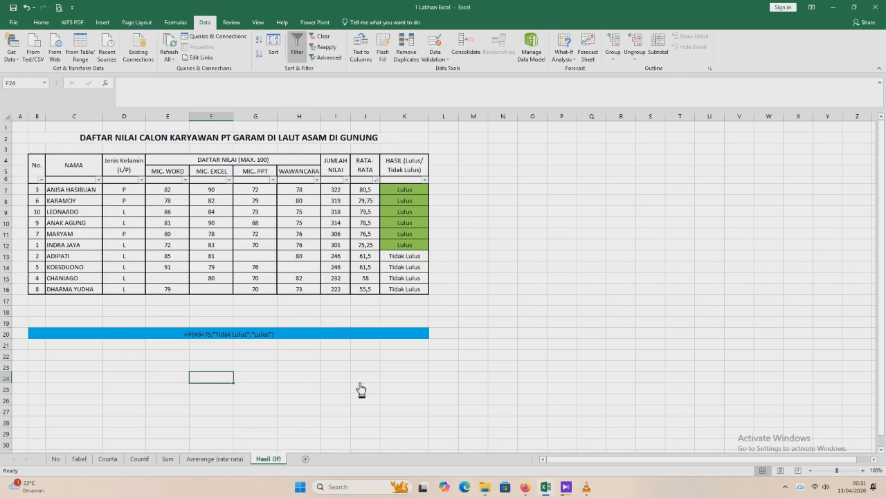